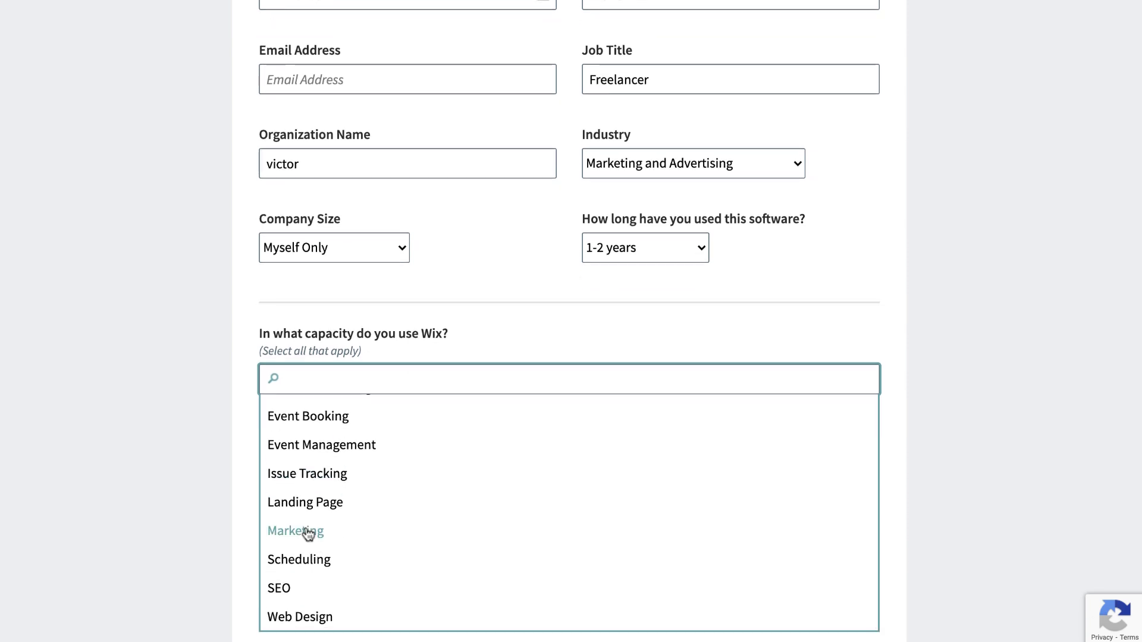
Set the Wix usage capacity to Marketing, frequency to Daily and role to "I am a user", and continue to the second page.
click(300, 535)
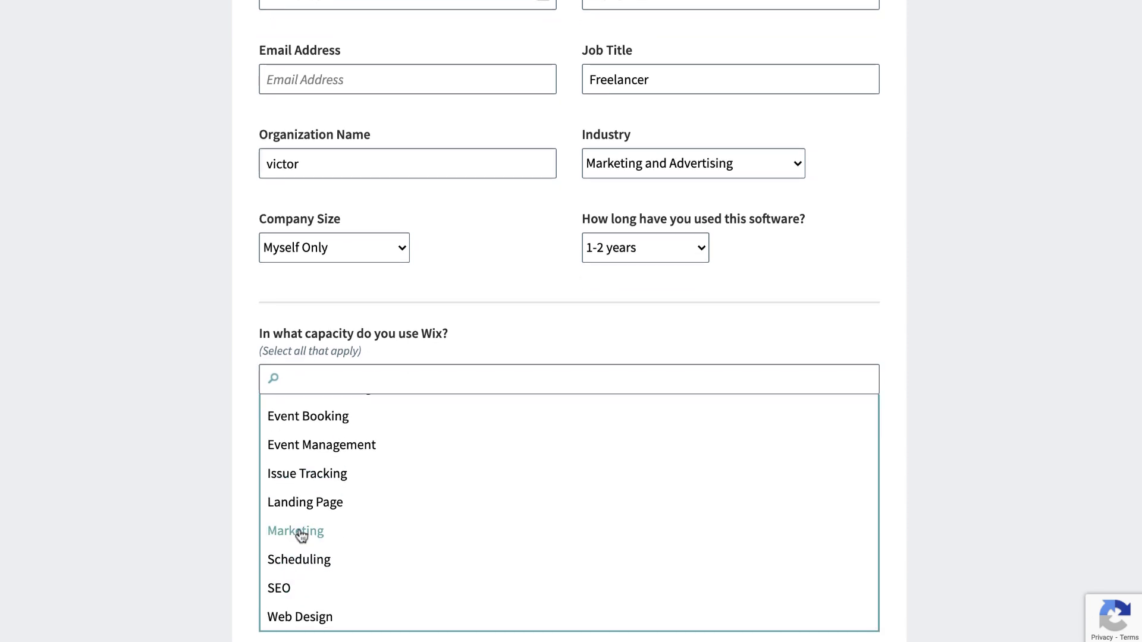
scroll(521, 507, down, 5)
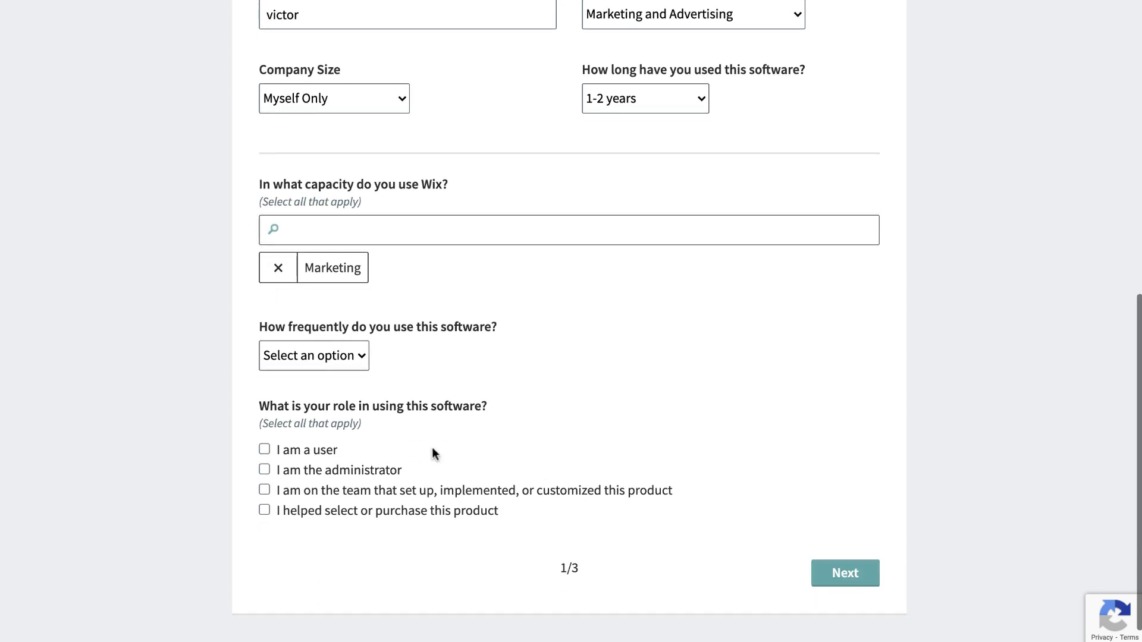
click(357, 356)
click(330, 375)
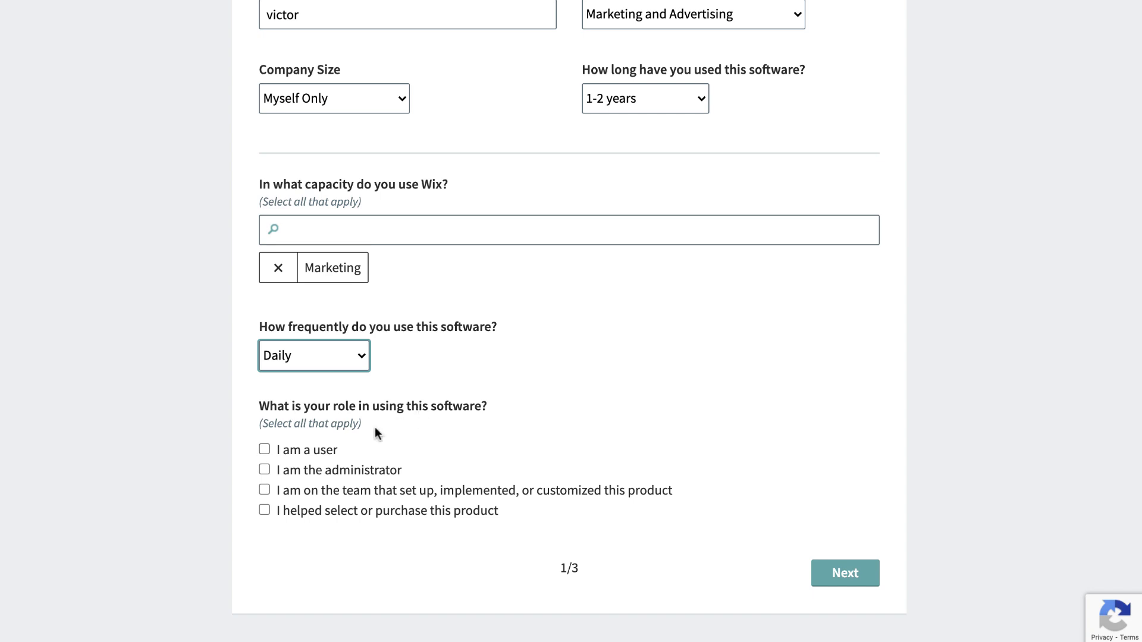
click(264, 450)
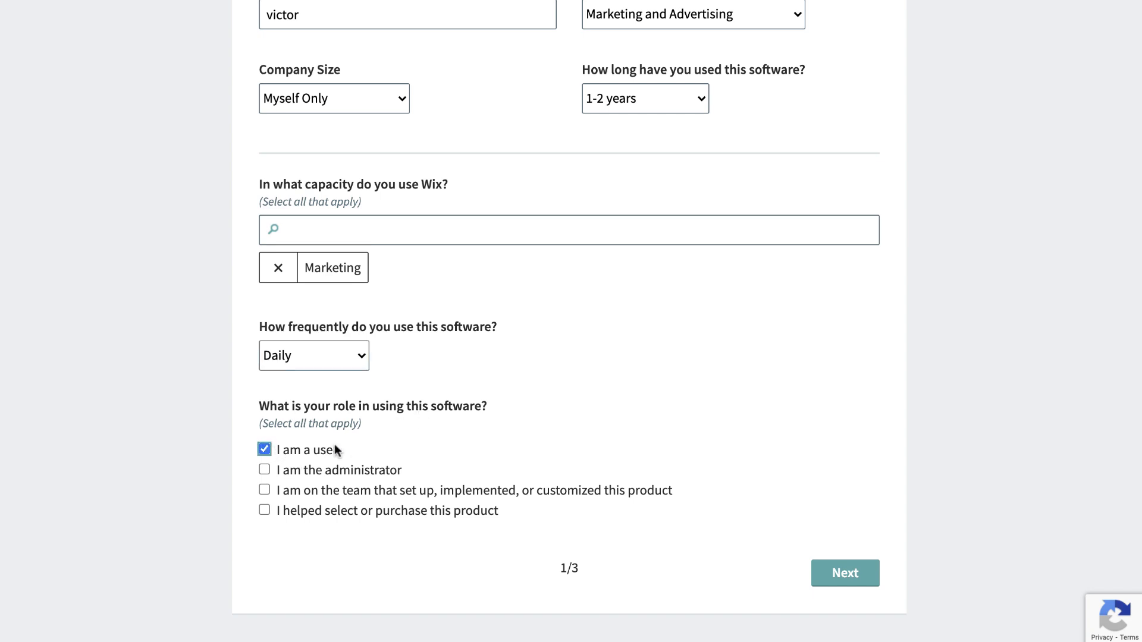
scroll(515, 533, down, 1)
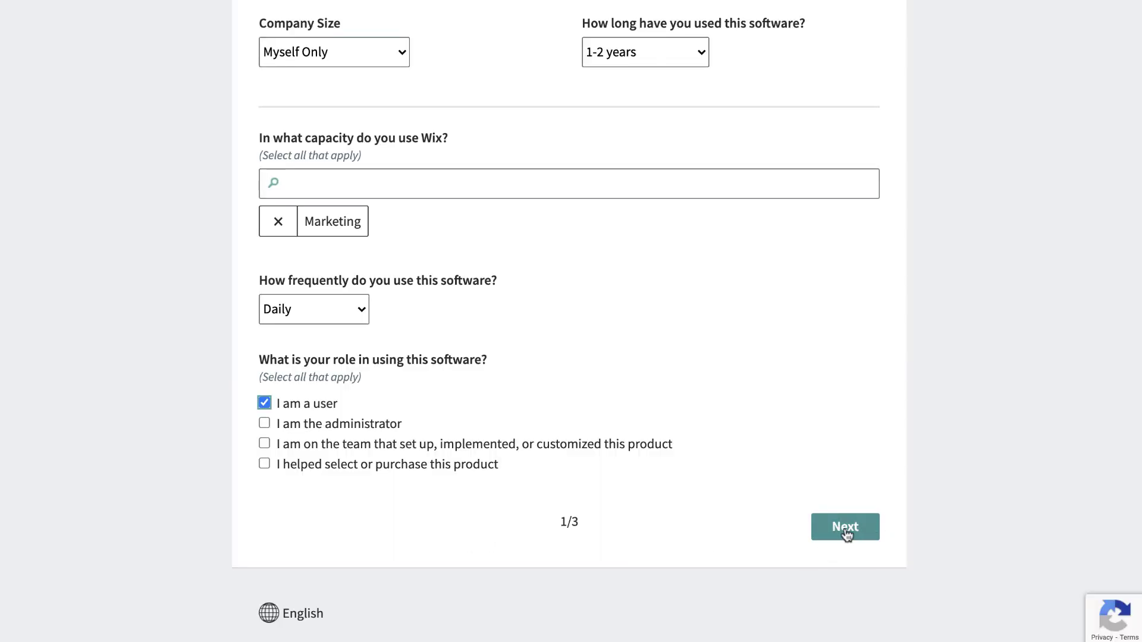
click(847, 534)
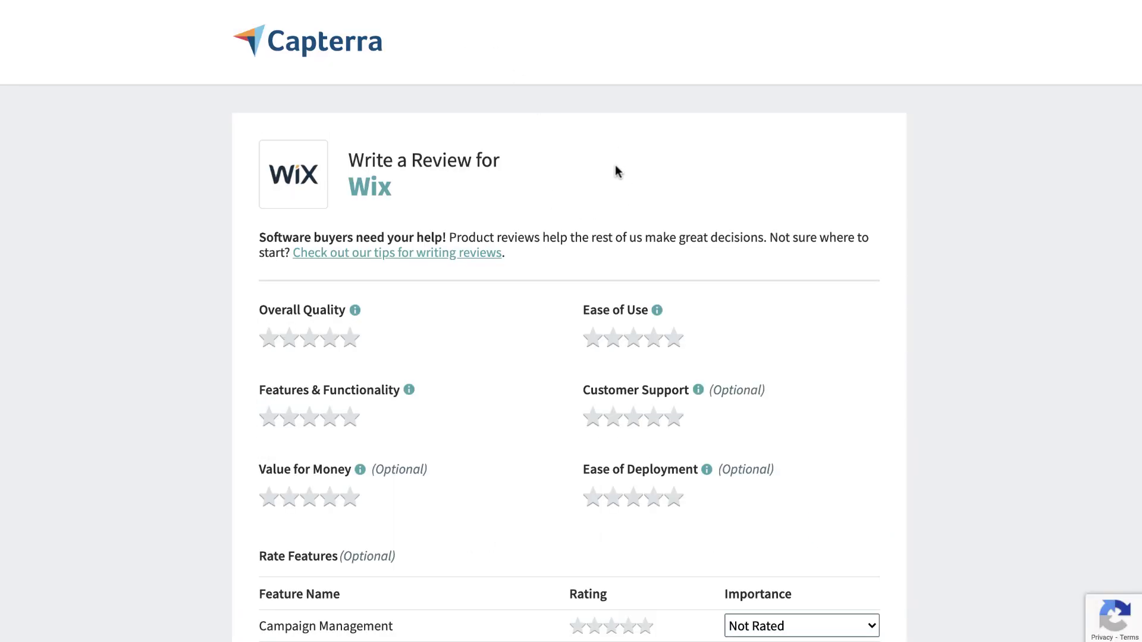
Give Wix five stars for overall quality, ease of use, features, customer support, value for money and ease of deployment.
scroll(190, 303, down, 3)
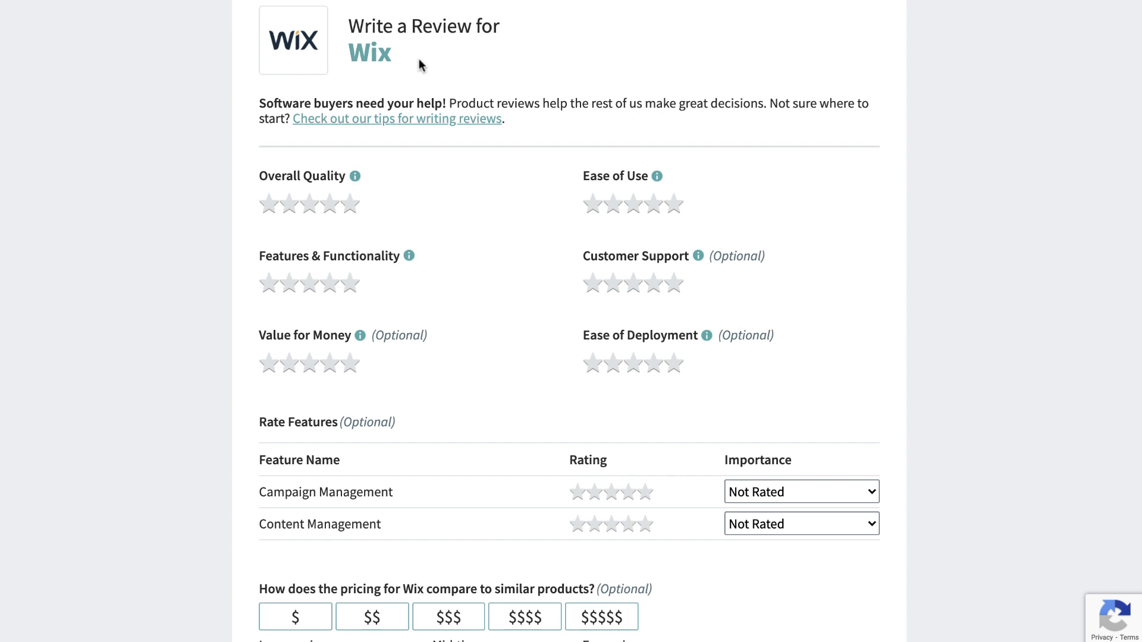
click(352, 204)
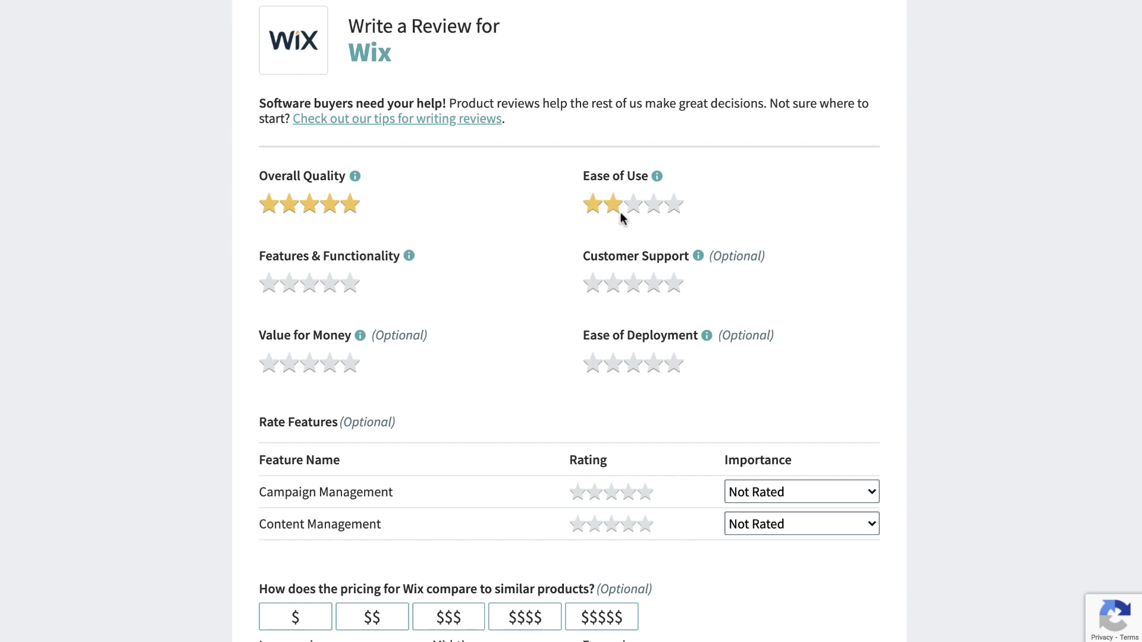
click(677, 205)
click(353, 284)
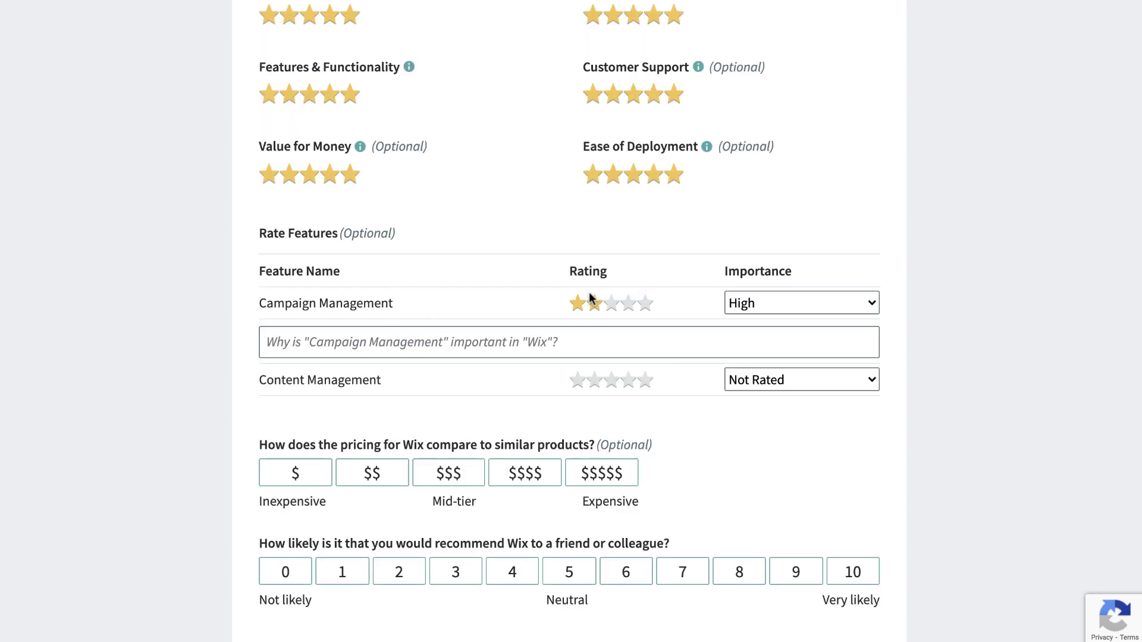
Rate Campaign Management and Content Management five stars each, both with High importance.
click(643, 306)
click(644, 383)
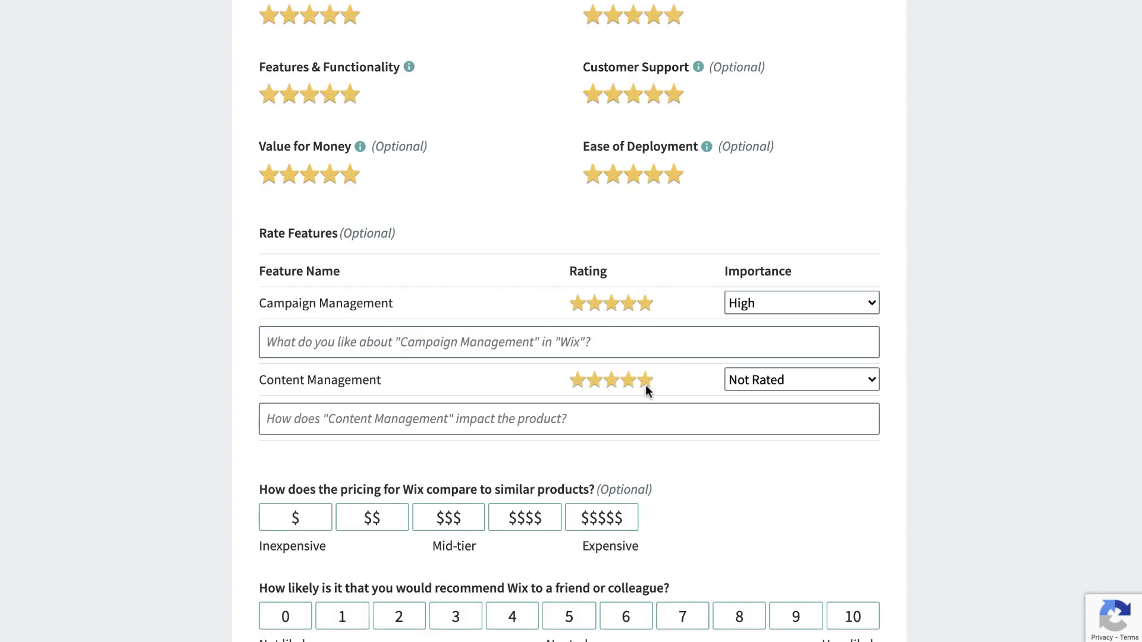
click(801, 295)
click(787, 305)
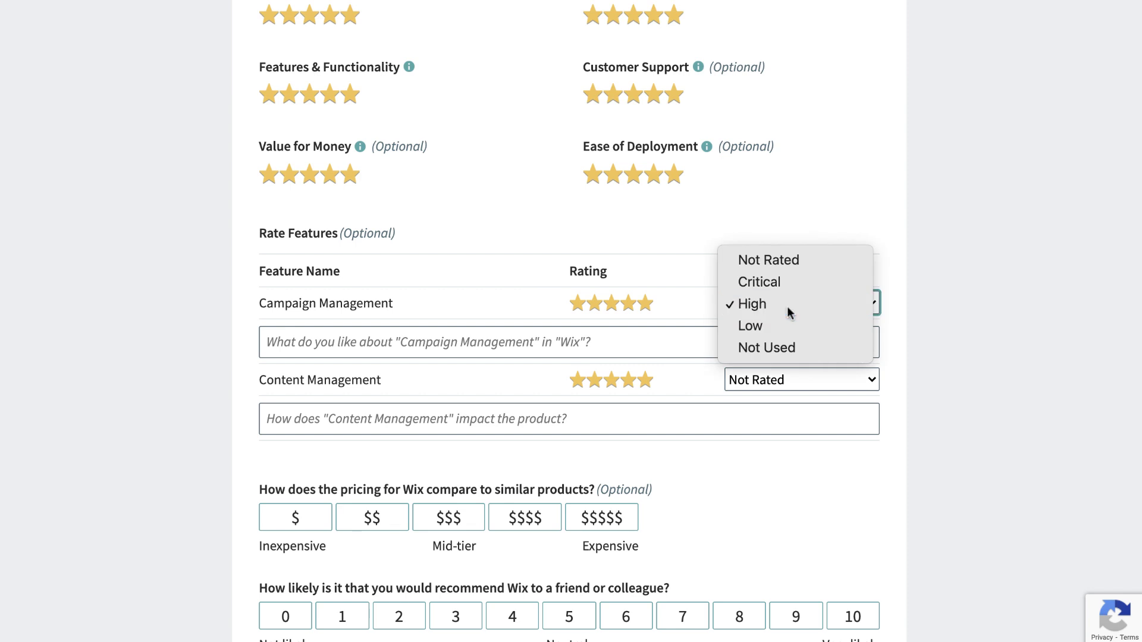
click(756, 380)
click(762, 424)
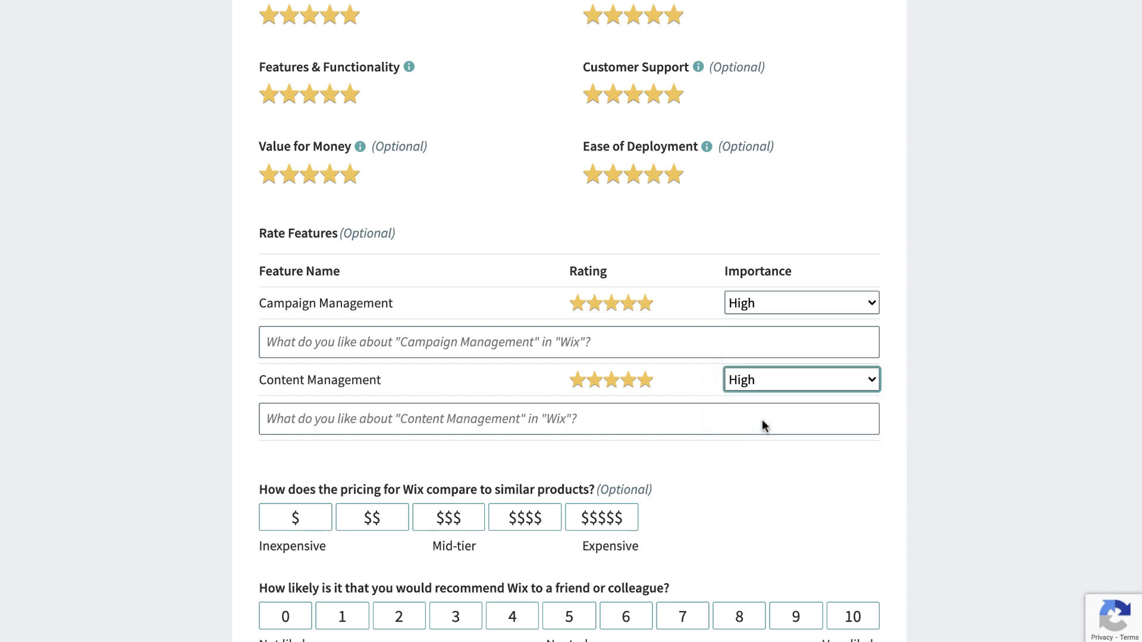
Enter "its very intuitive" as the comment on what is liked about Campaign Management.
click(389, 344)
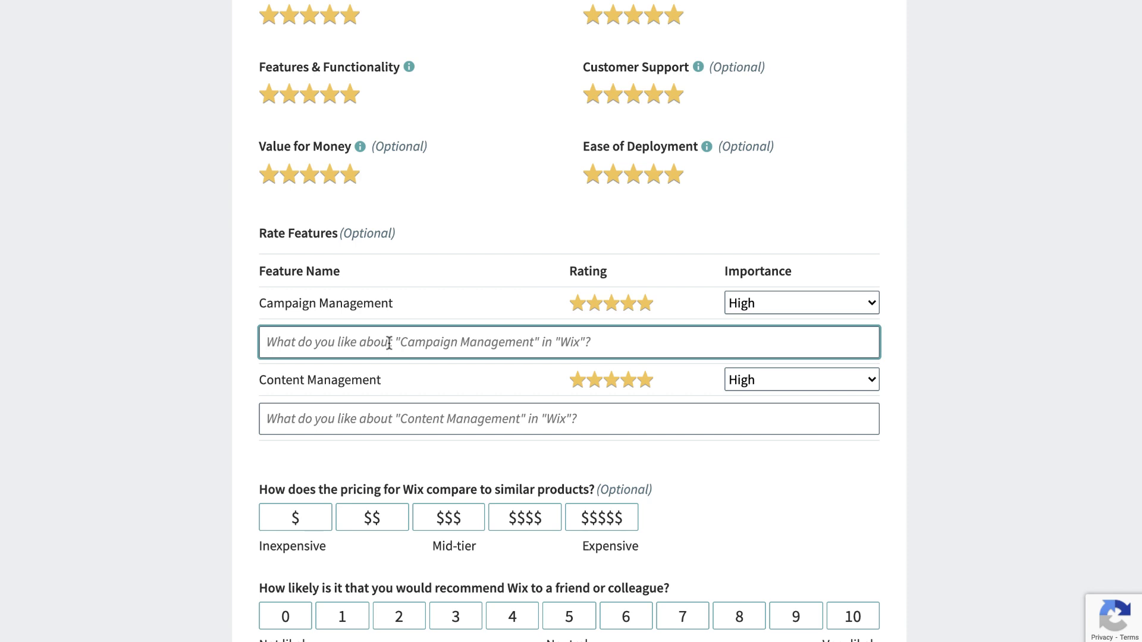
text(its vert)
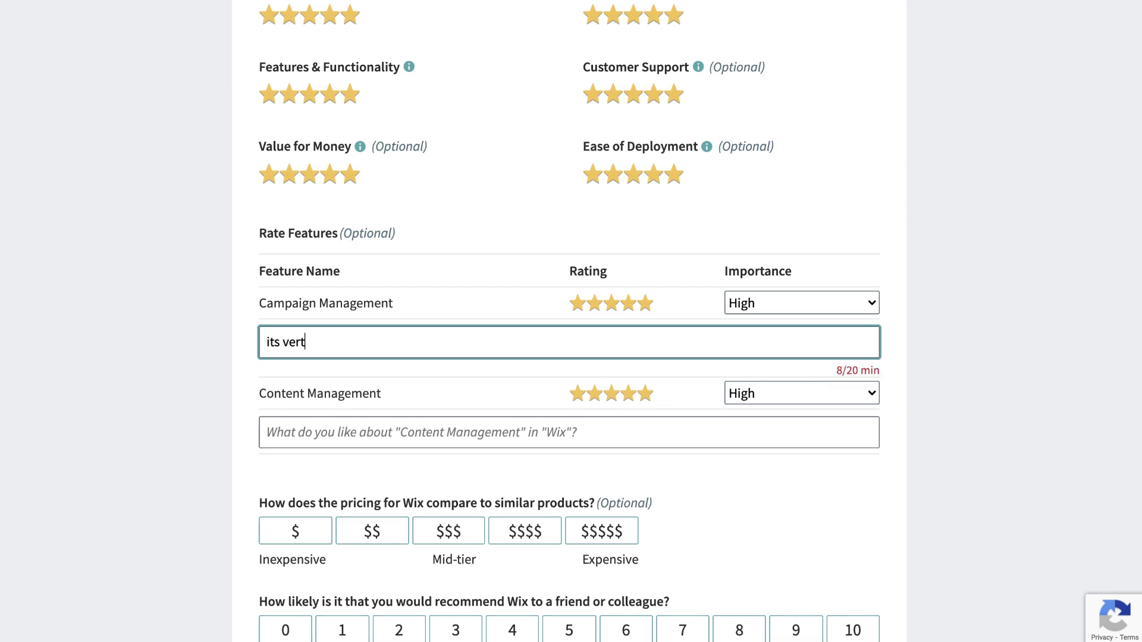
text( ion)
text(ntuitive)
Enter "its easy to navigate" as the comment on what is liked about Content Management.
click(370, 435)
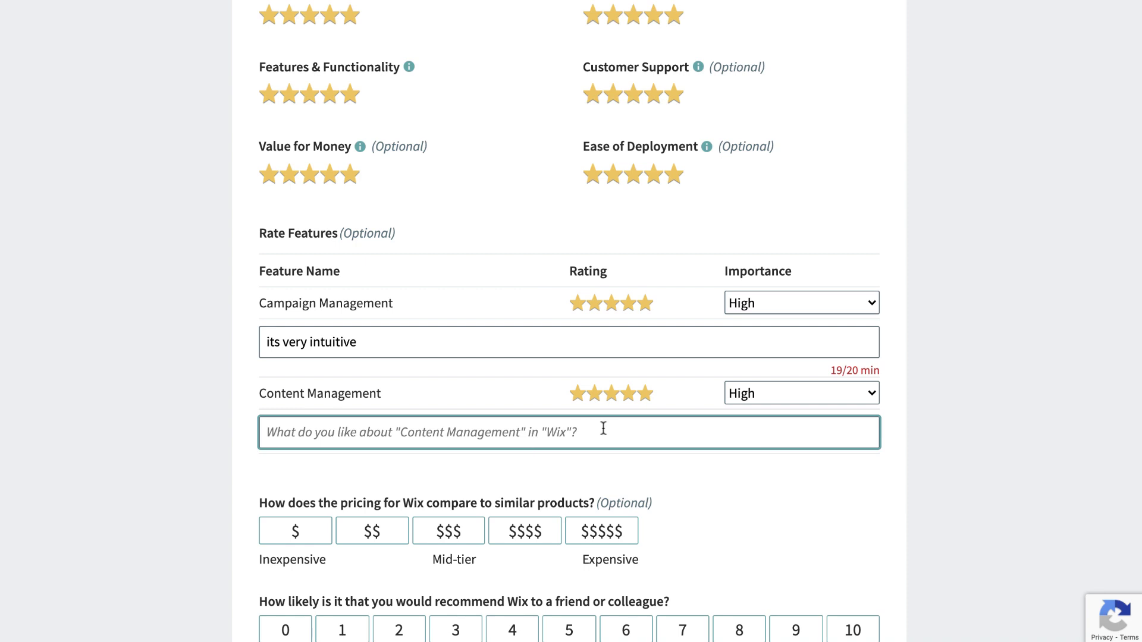
text(ea)
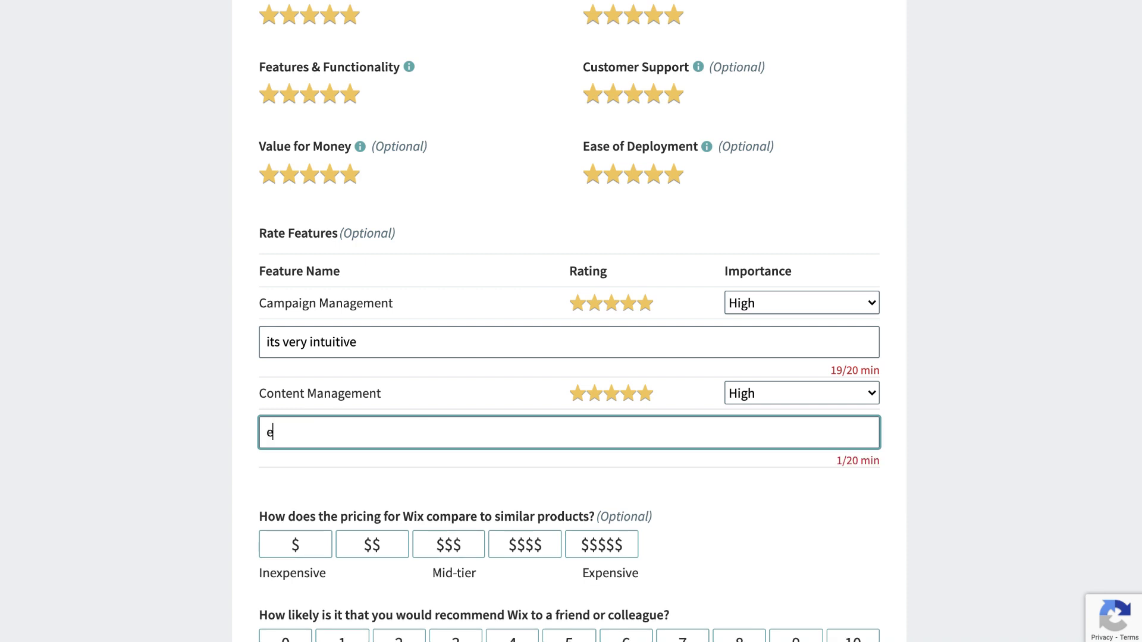
key(BackSpace)
key(BackSpace)
text(its easy to navigate)
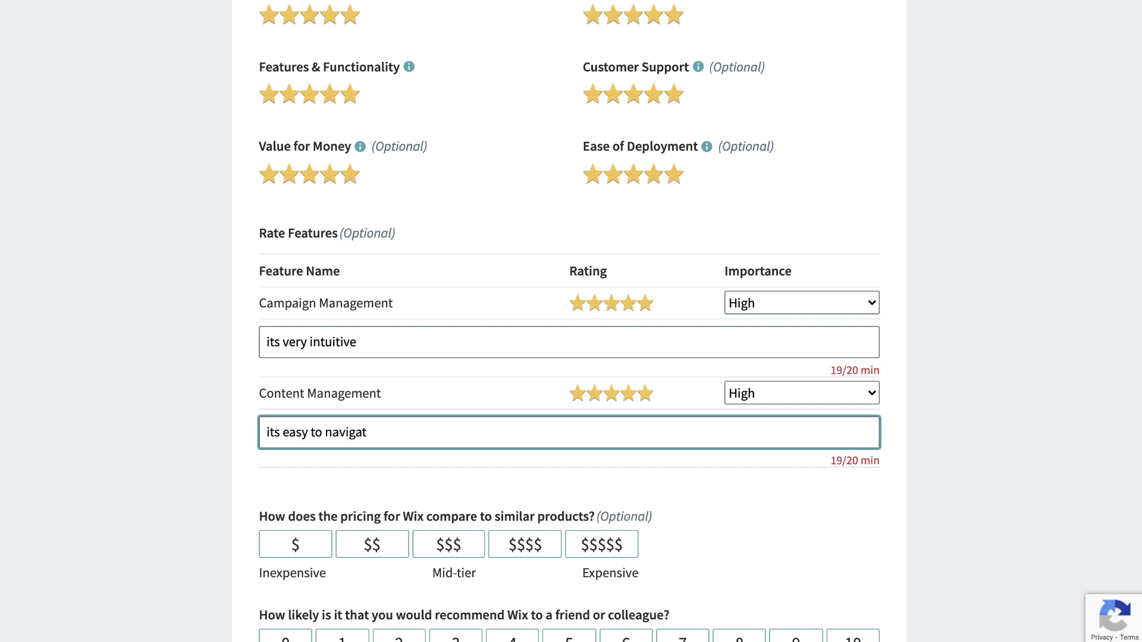
click(772, 482)
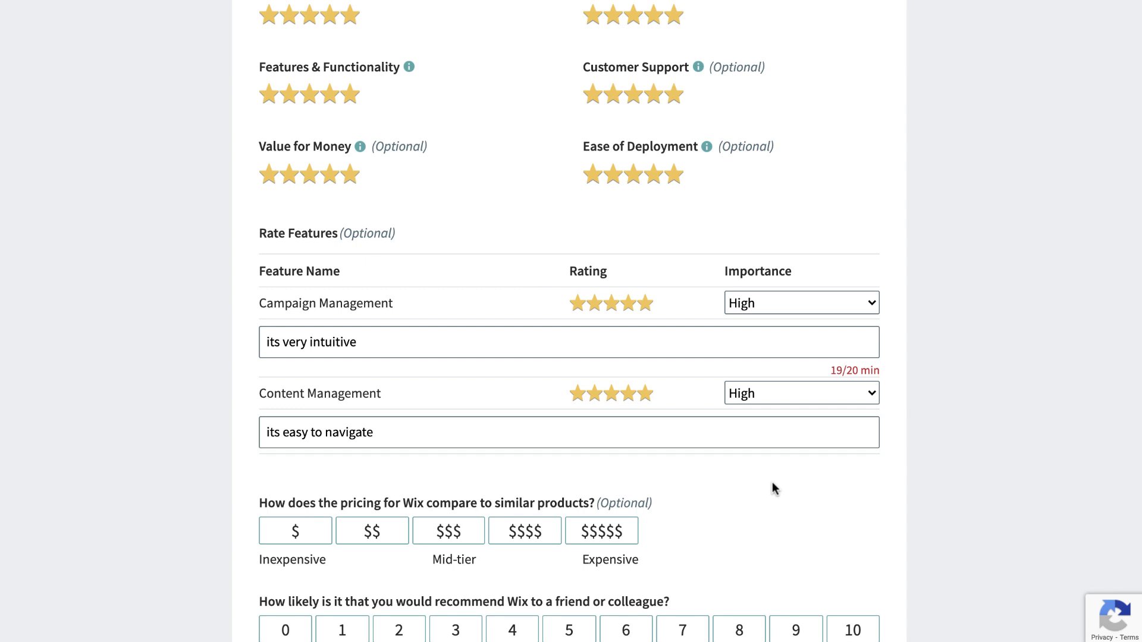
Rate the pricing $$ and recommendation likelihood 10, amend the Campaign Management comment to "it is very intuitive", and continue to the third page.
scroll(770, 479, down, 2)
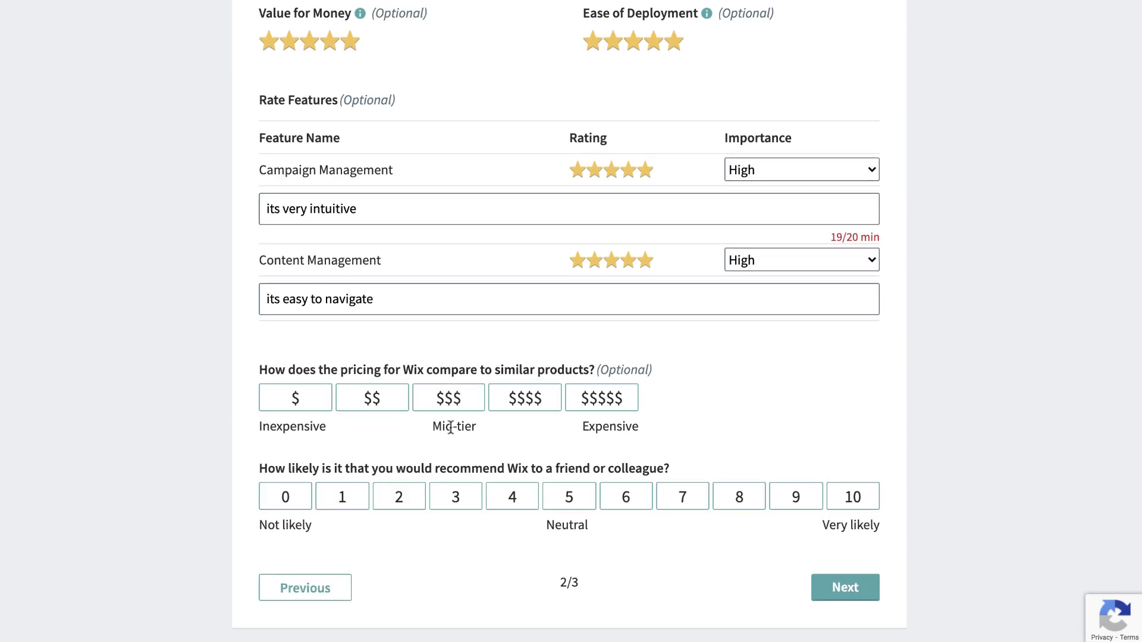
click(371, 401)
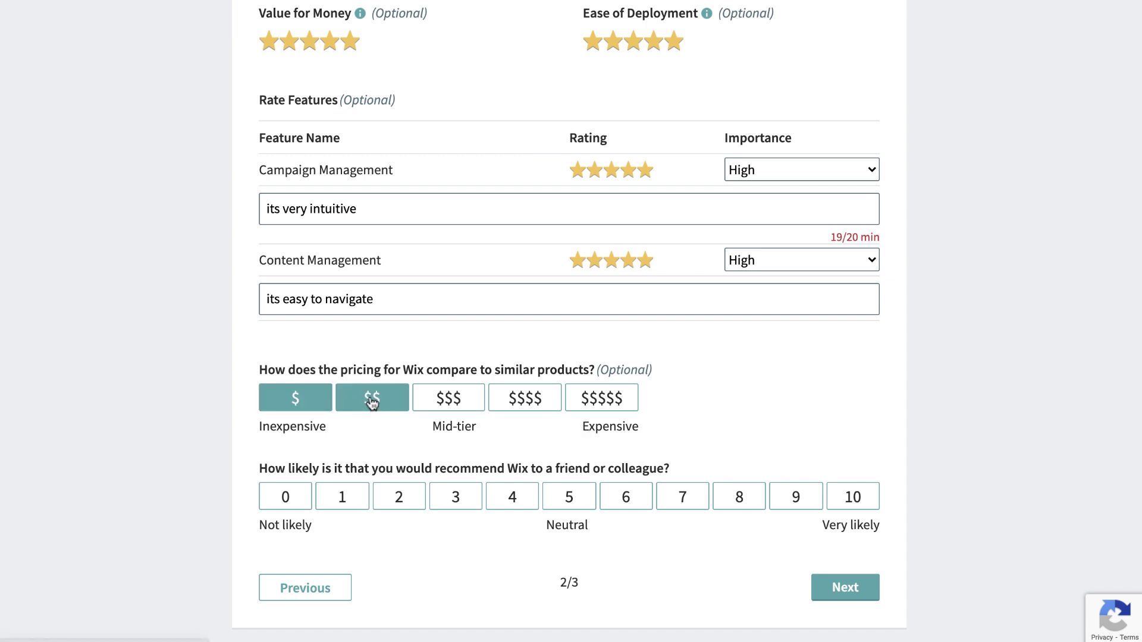
click(301, 493)
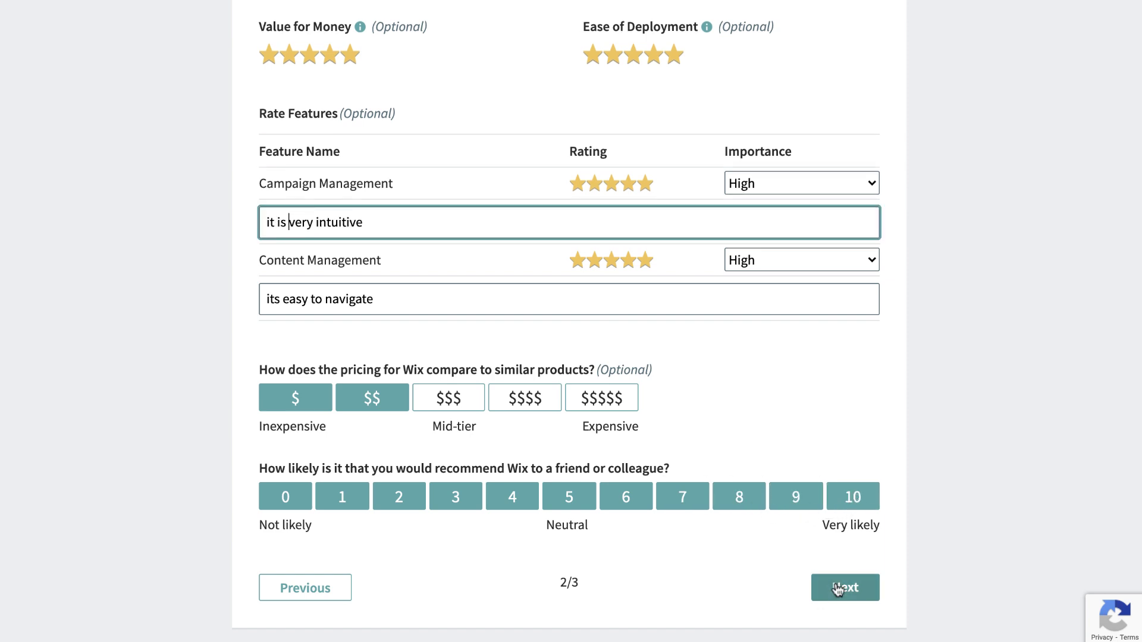
click(838, 589)
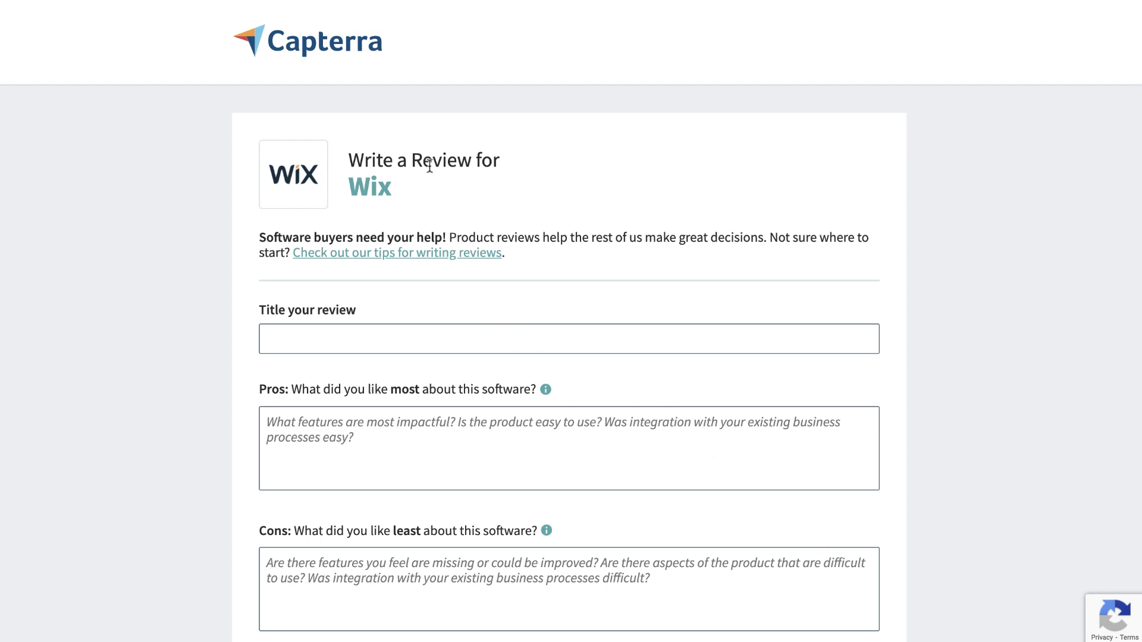
Look through the final page's review title, pros, cons, overall experience, product switching and integration questions.
scroll(336, 268, down, 2)
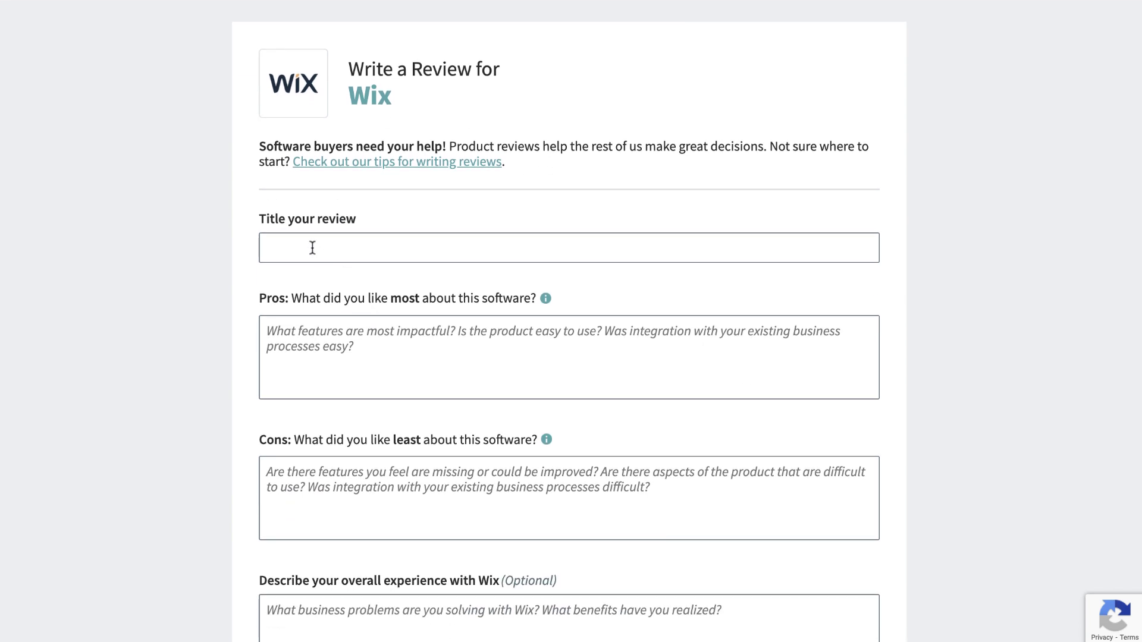
scroll(343, 281, down, 2)
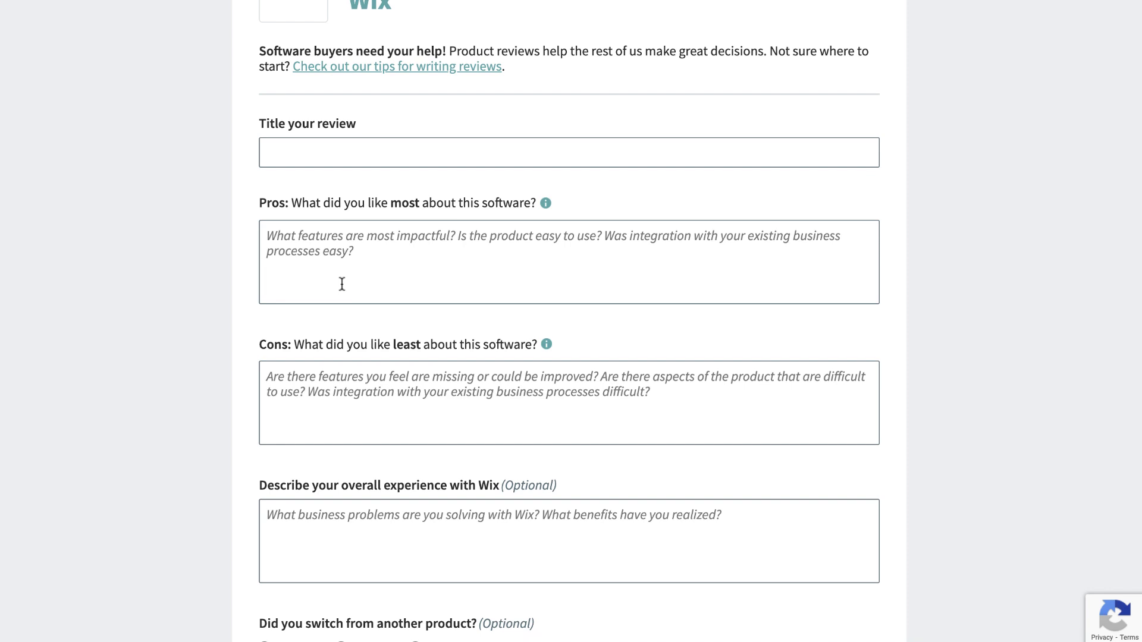
scroll(385, 294, down, 4)
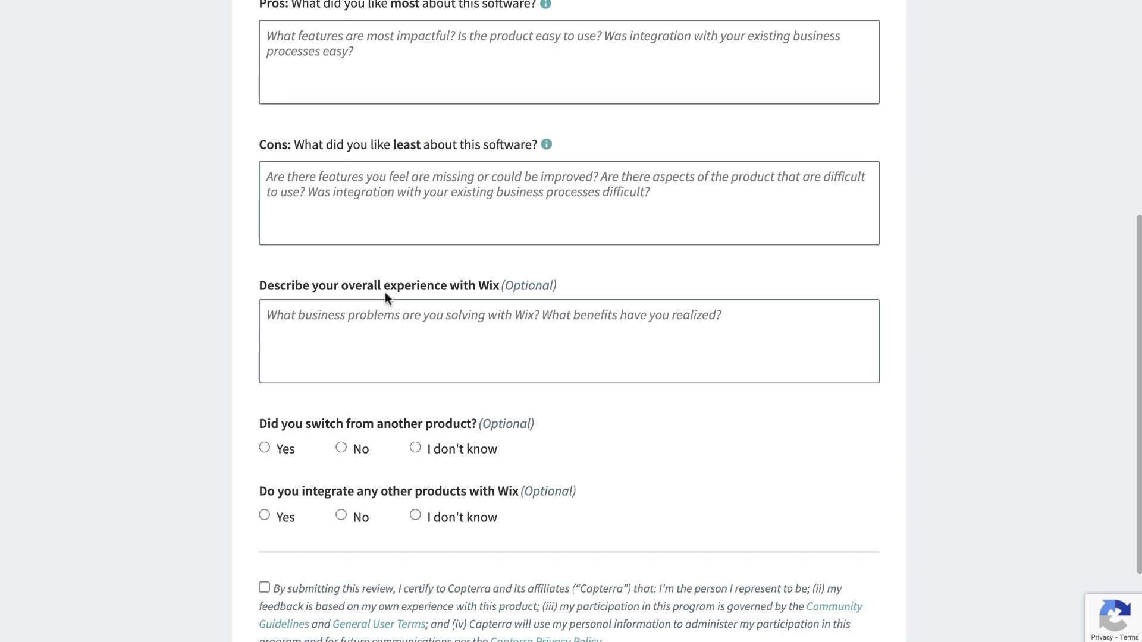
scroll(384, 291, up, 8)
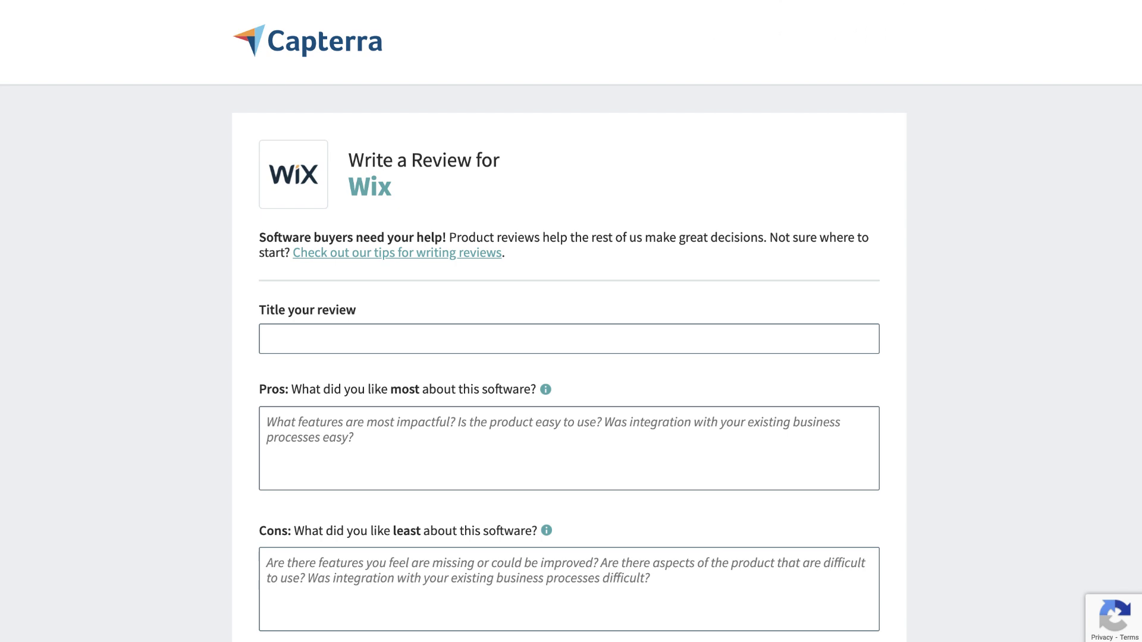
Search Google for "wix reviews" in a new browser tab.
key(super+t)
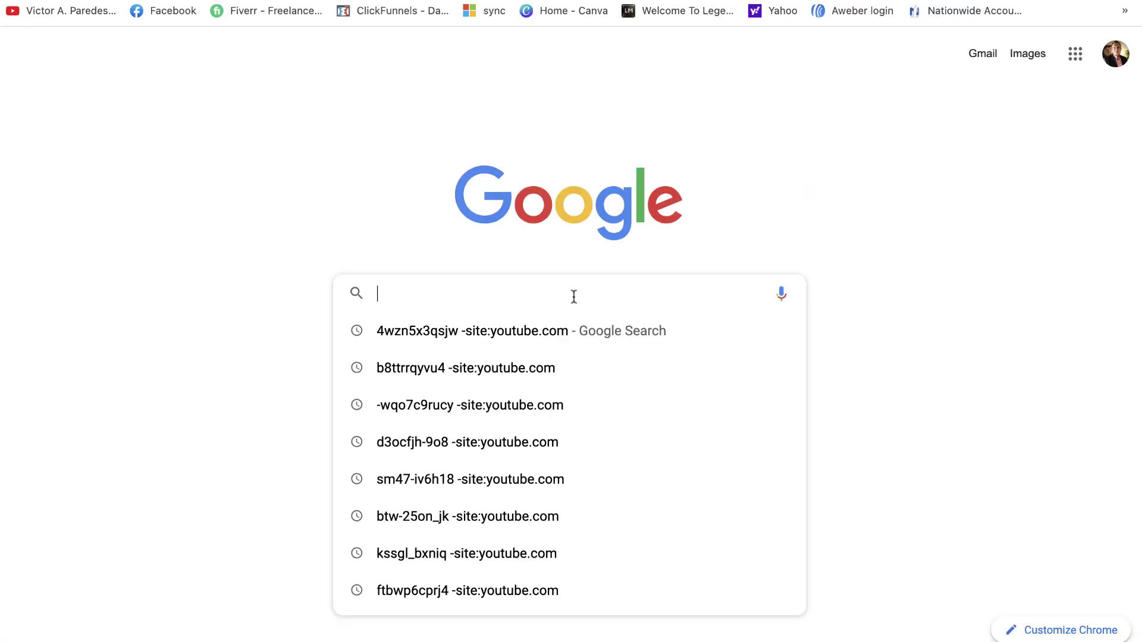
text(wi)
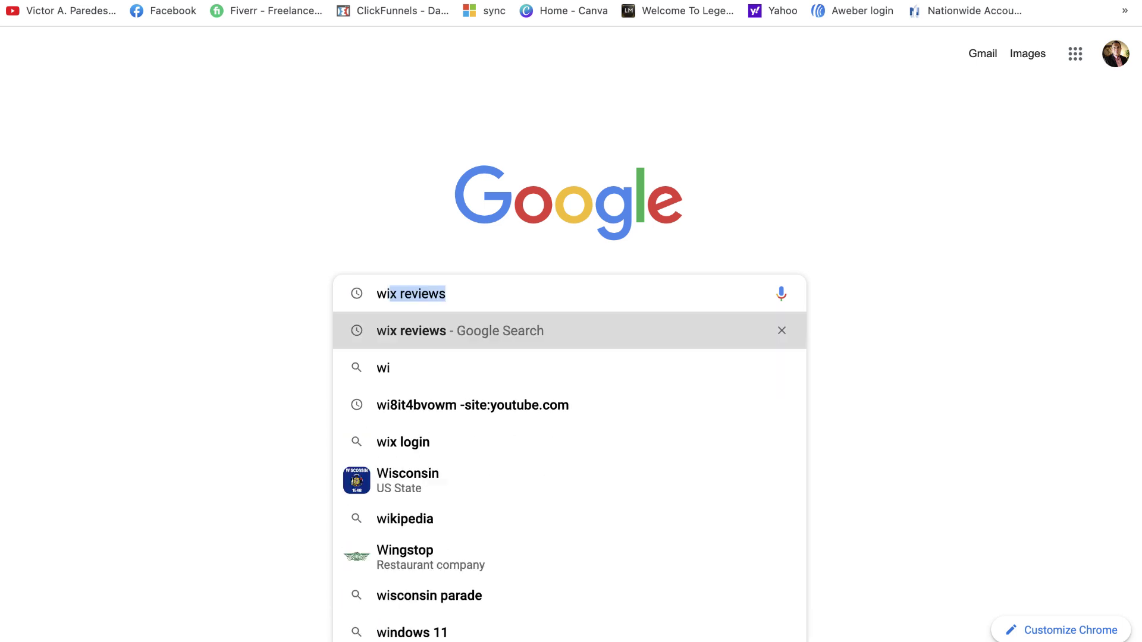
key(Return)
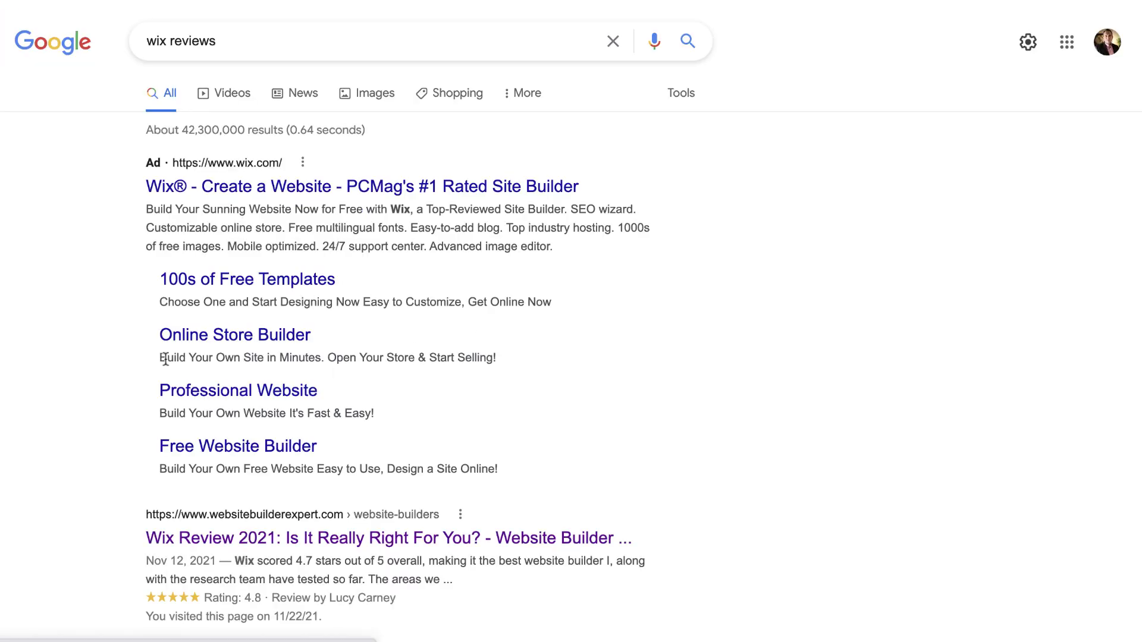
Browse the search results and open the "Wix Review 2021: Is It Really Right For You?" article from websitebuilderexpert.com.
scroll(163, 357, down, 3)
scroll(215, 358, down, 6)
scroll(215, 358, up, 4)
scroll(216, 357, down, 4)
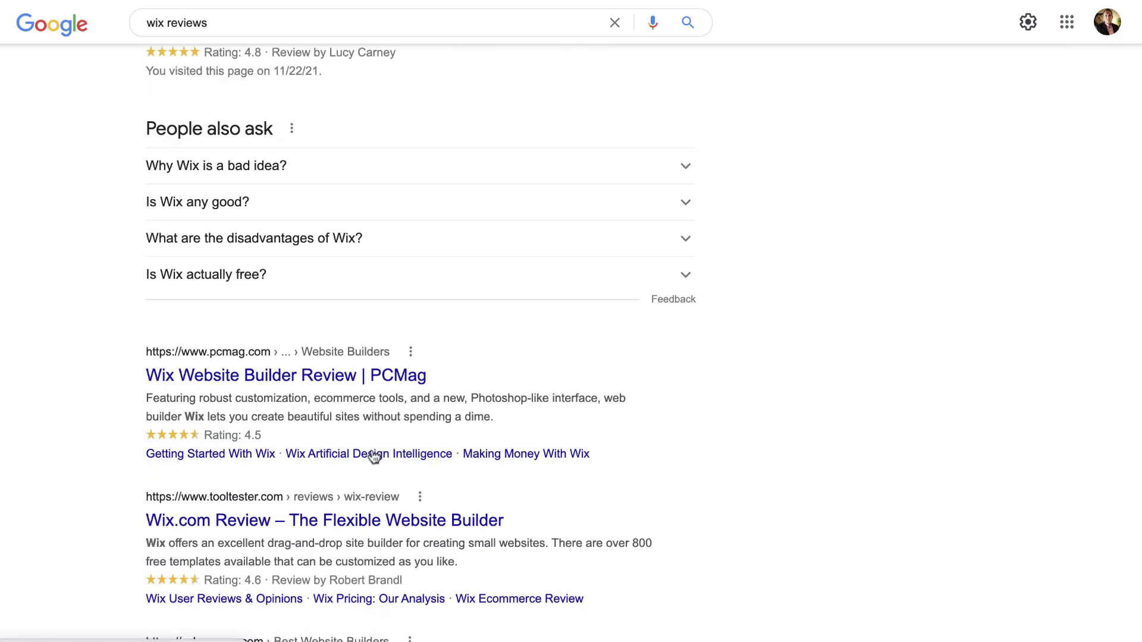
scroll(415, 432, up, 4)
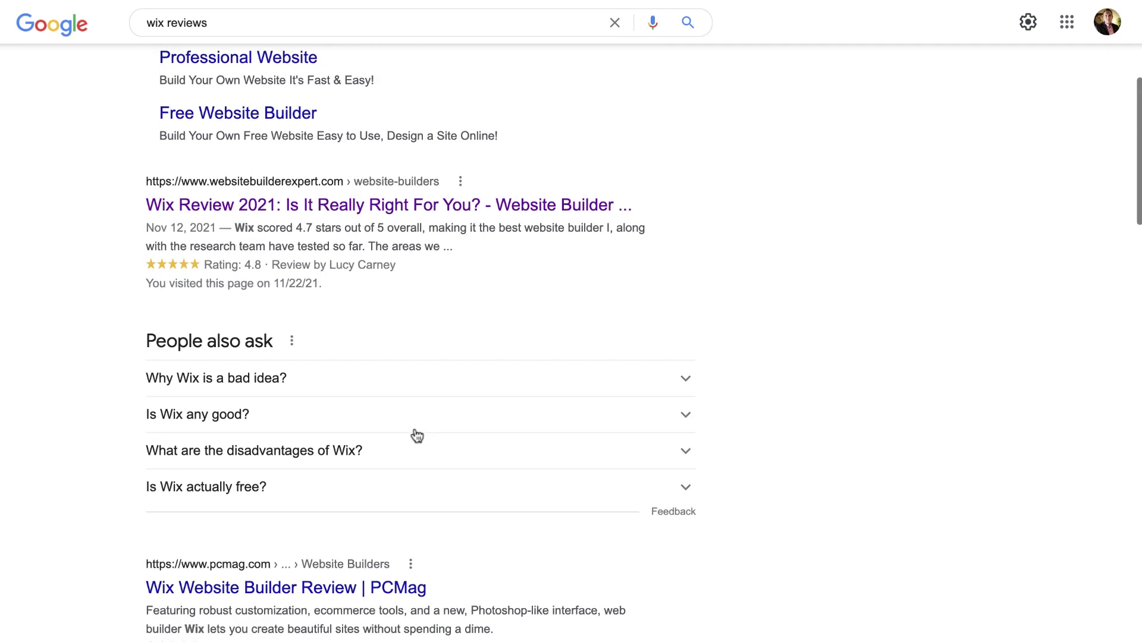
click(406, 205)
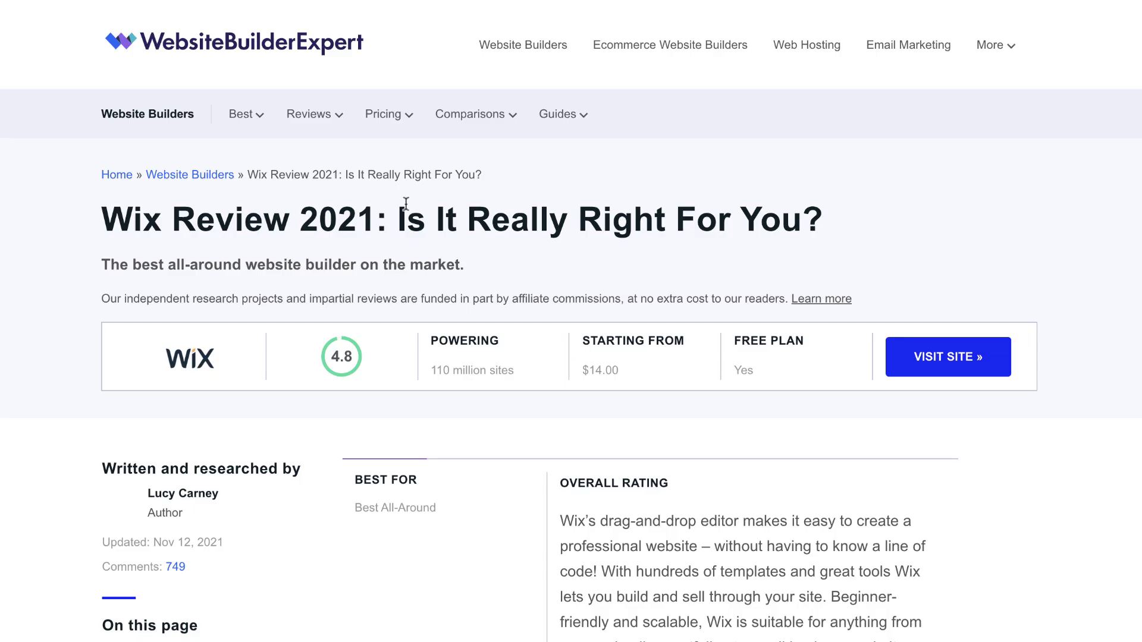
Examine the article's overall rating summary and its list of Wix pros and cons.
scroll(830, 355, down, 3)
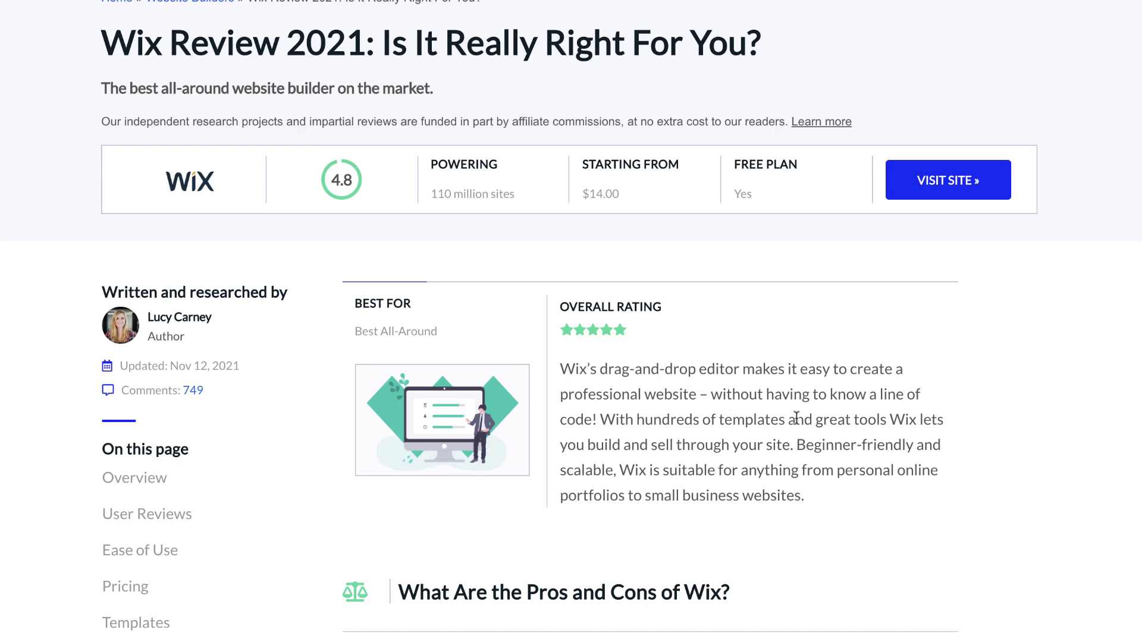
scroll(789, 423, down, 2)
scroll(790, 428, down, 6)
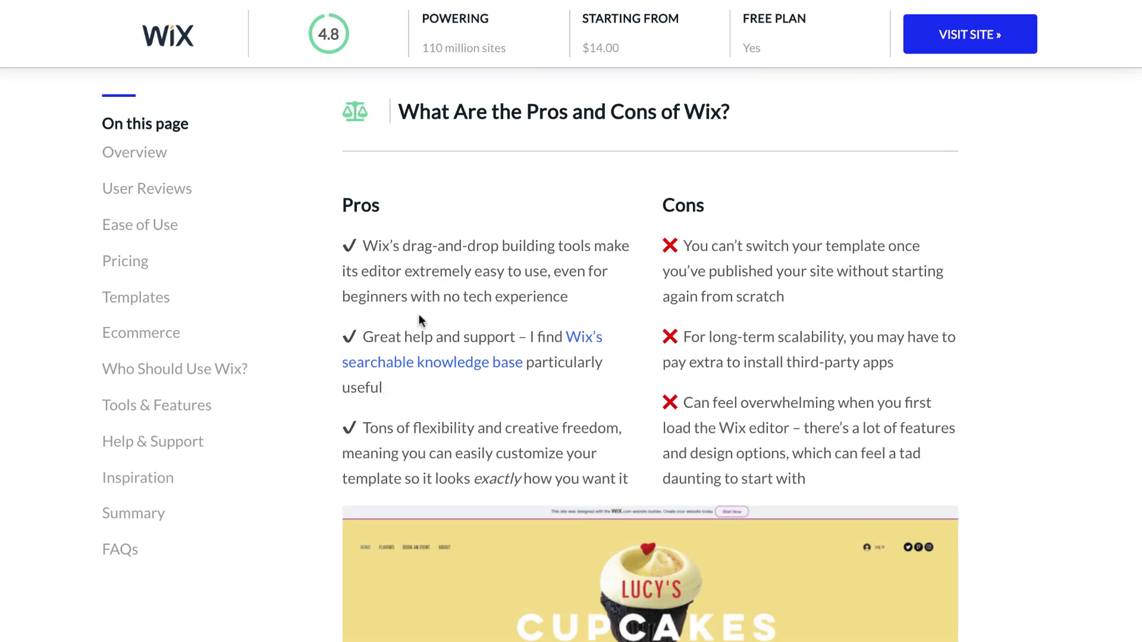
scroll(420, 324, up, 9)
scroll(357, 336, down, 2)
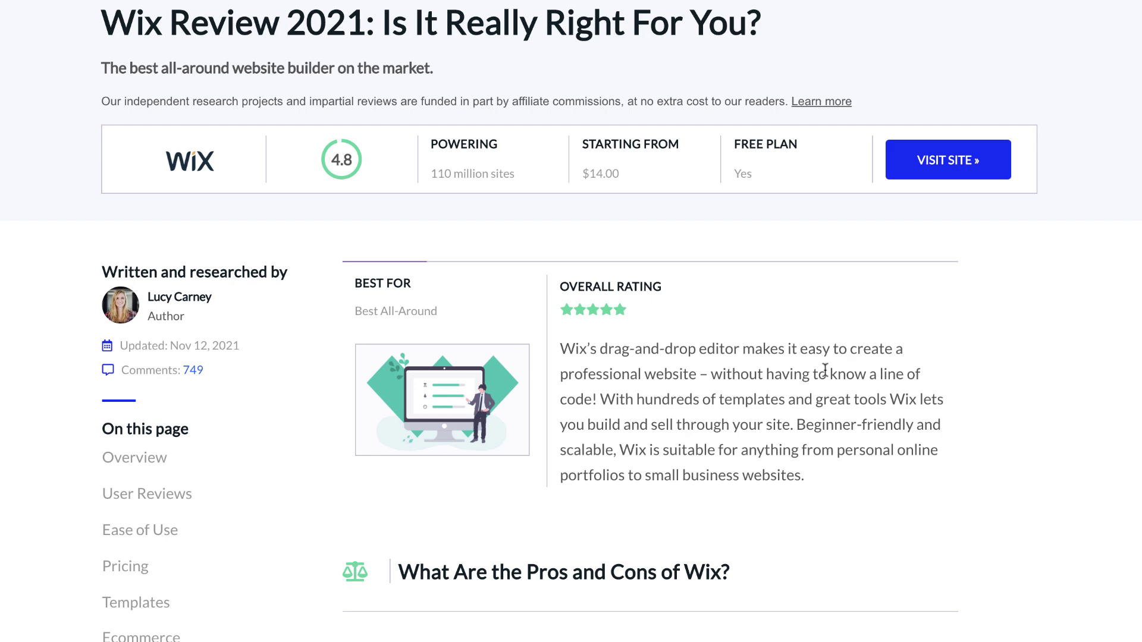
Copy the overall rating paragraph about Wix's drag-and-drop editor from the websitebuilderexpert.com article.
scroll(801, 389, down, 5)
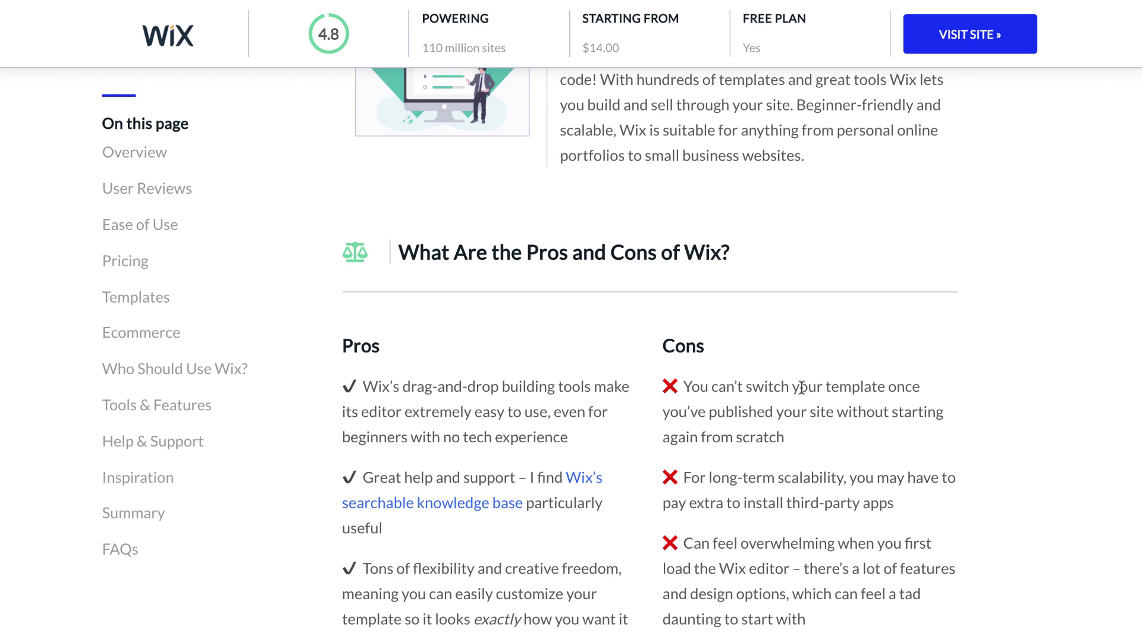
scroll(801, 388, up, 5)
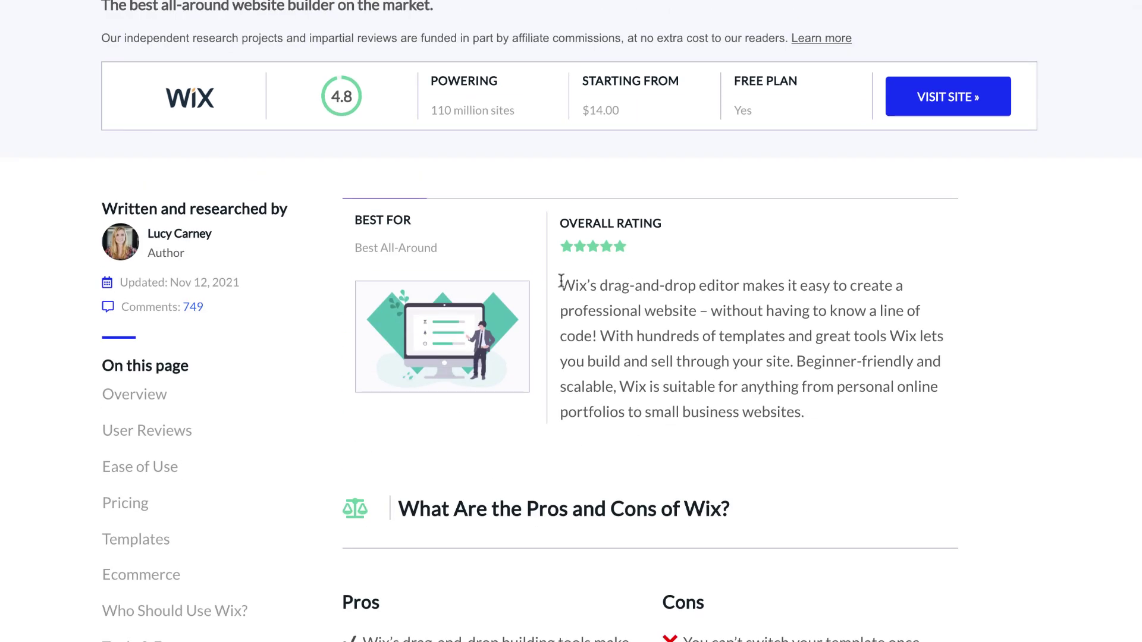
drag(562, 282, 841, 423)
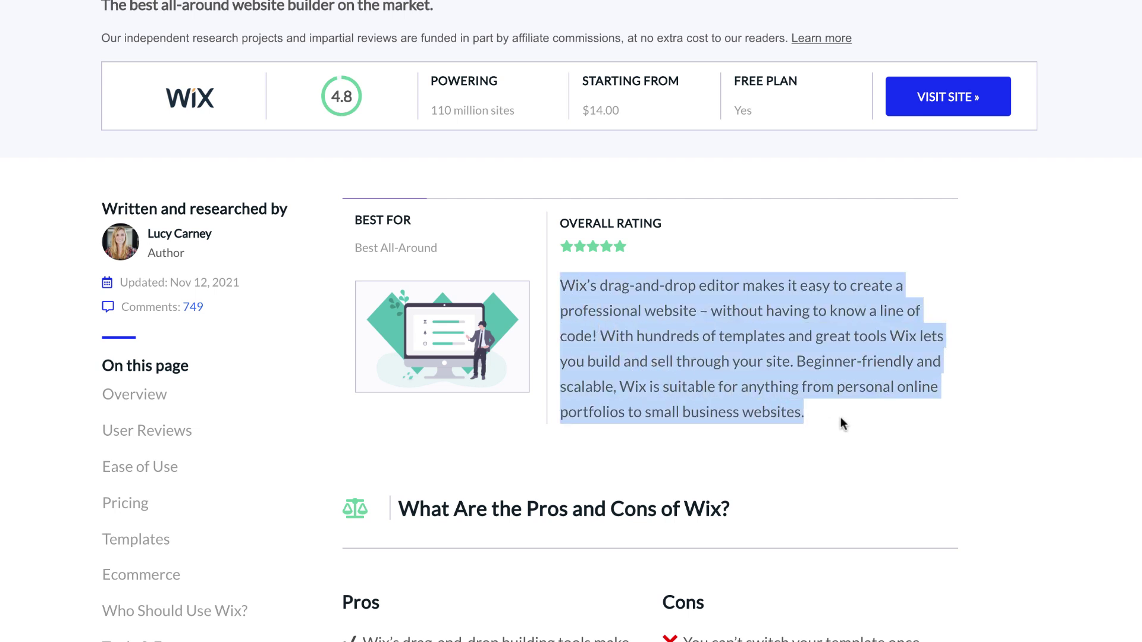
right_click(726, 340)
click(768, 381)
right_click(726, 325)
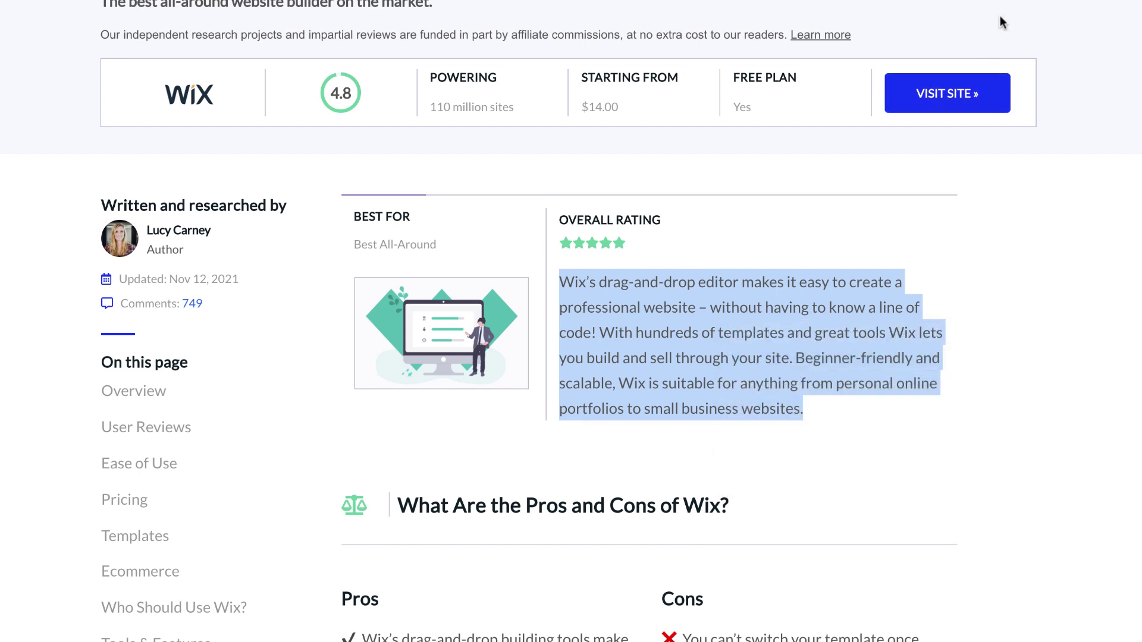
Search Google for "spin bot" in a new browser tab and open the spinbot.com text rewriting tool.
key(super+t)
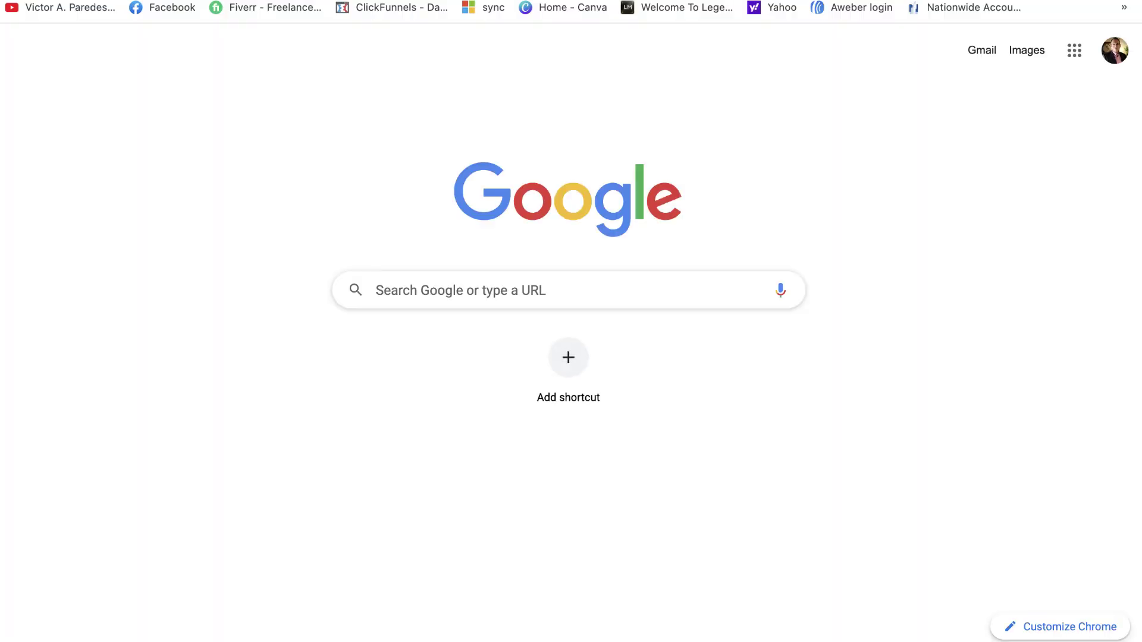
click(531, 298)
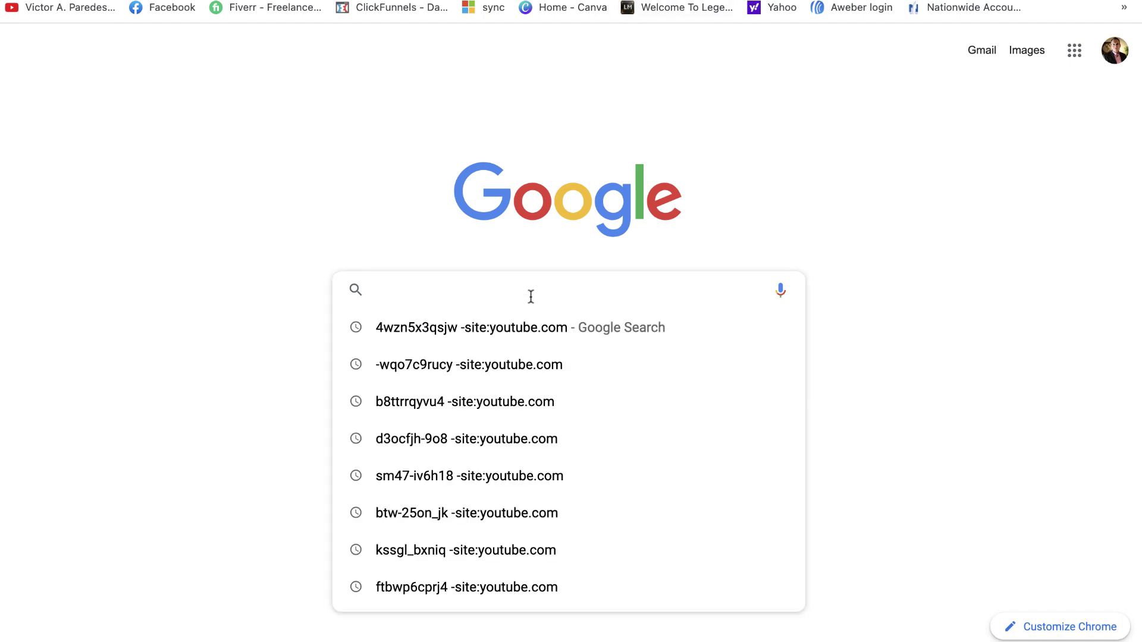
text(spin bot)
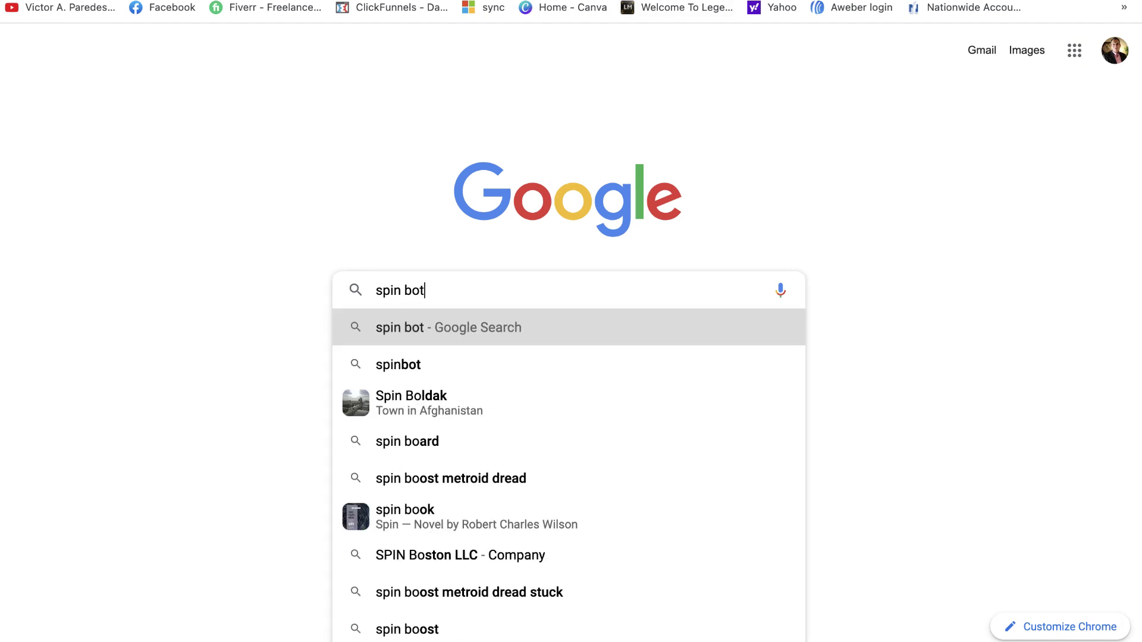
key(Return)
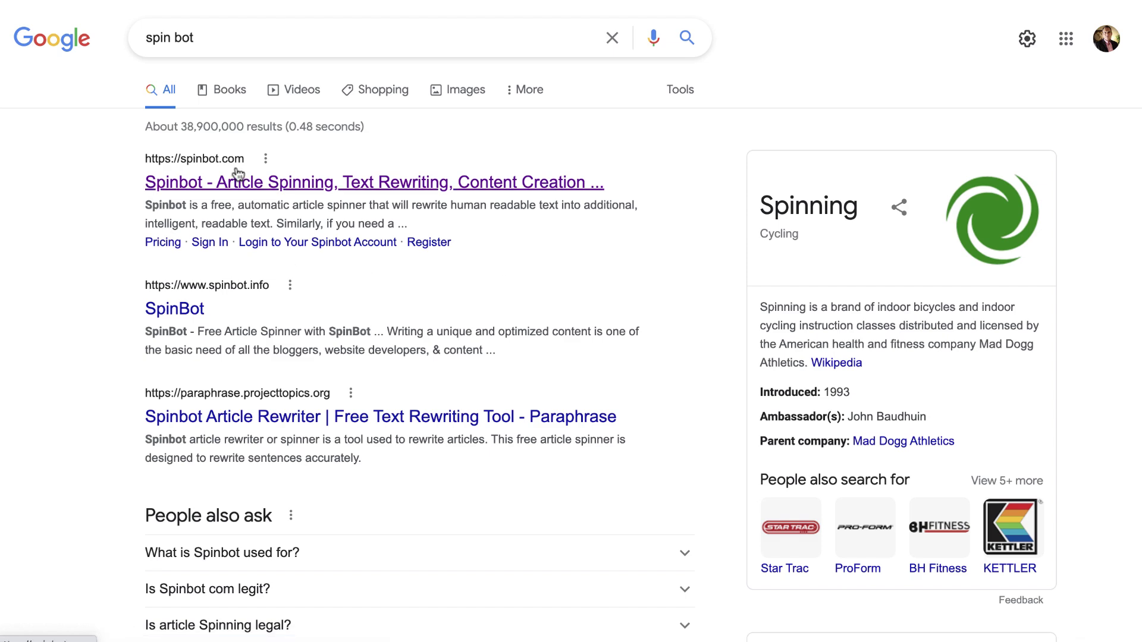
click(295, 184)
scroll(470, 176, down, 3)
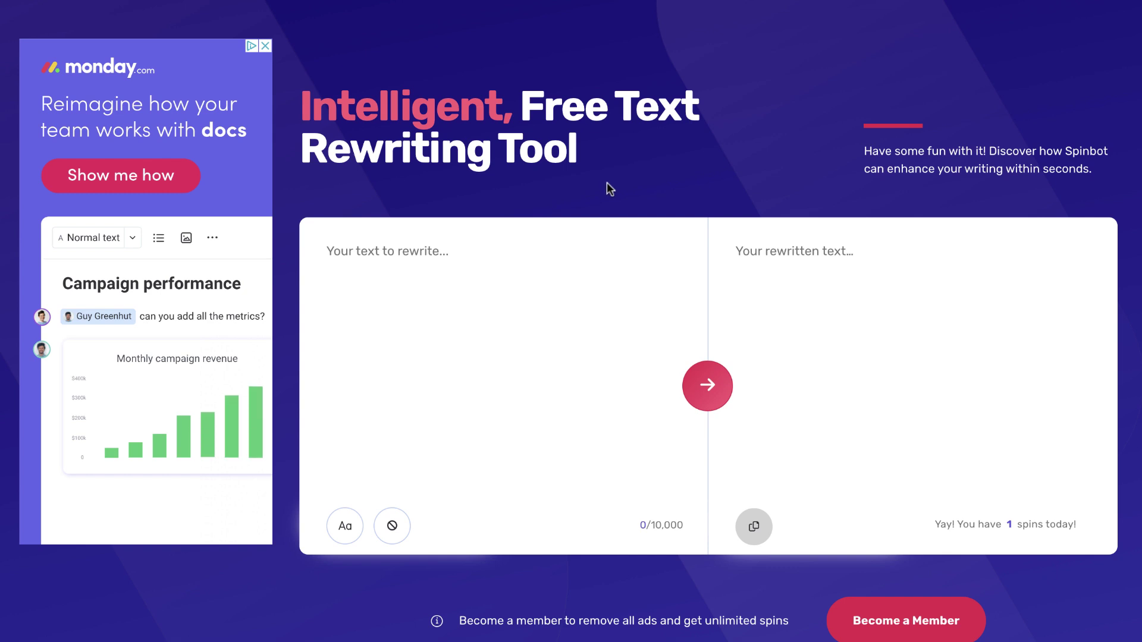
Paste the copied Wix paragraph as the text to rewrite, start the rewrite and solve the sliding puzzle check.
right_click(454, 309)
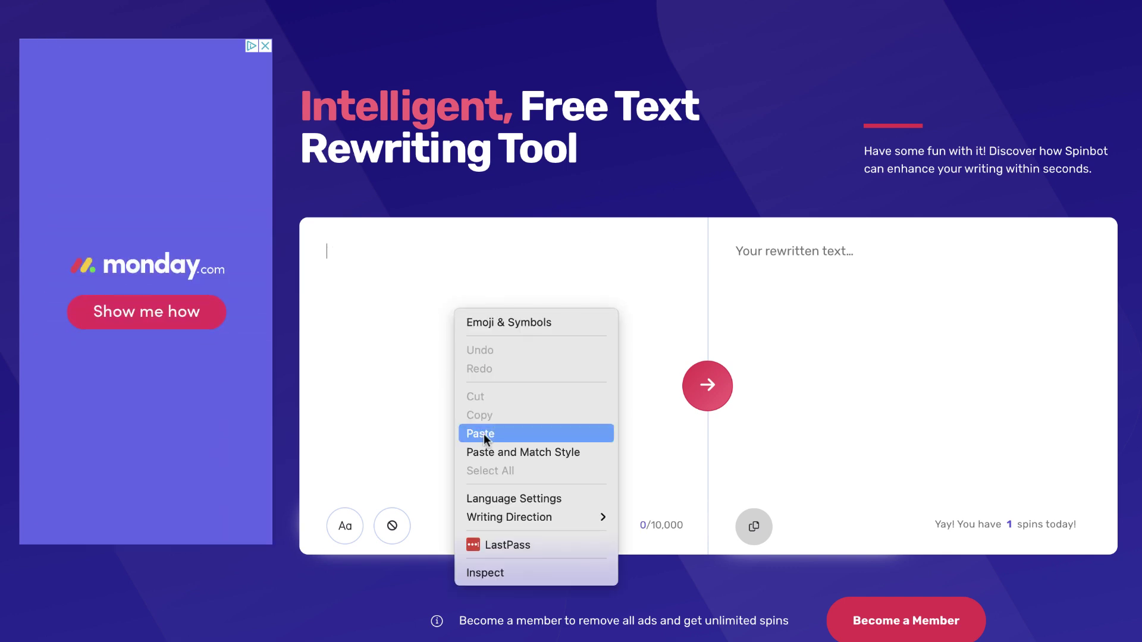
click(483, 434)
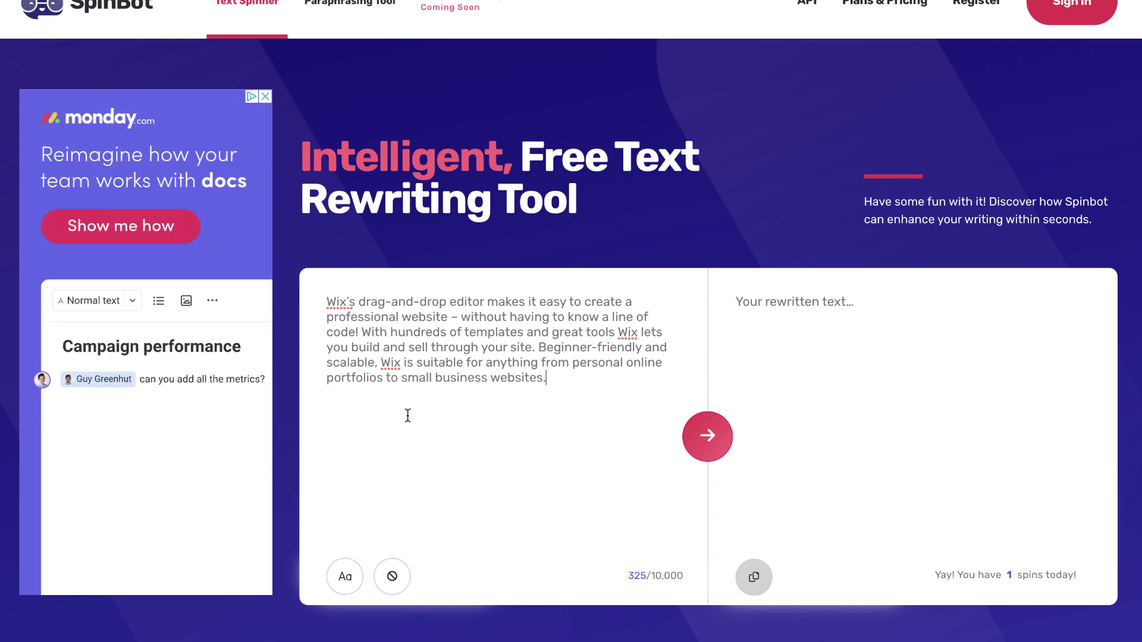
click(706, 447)
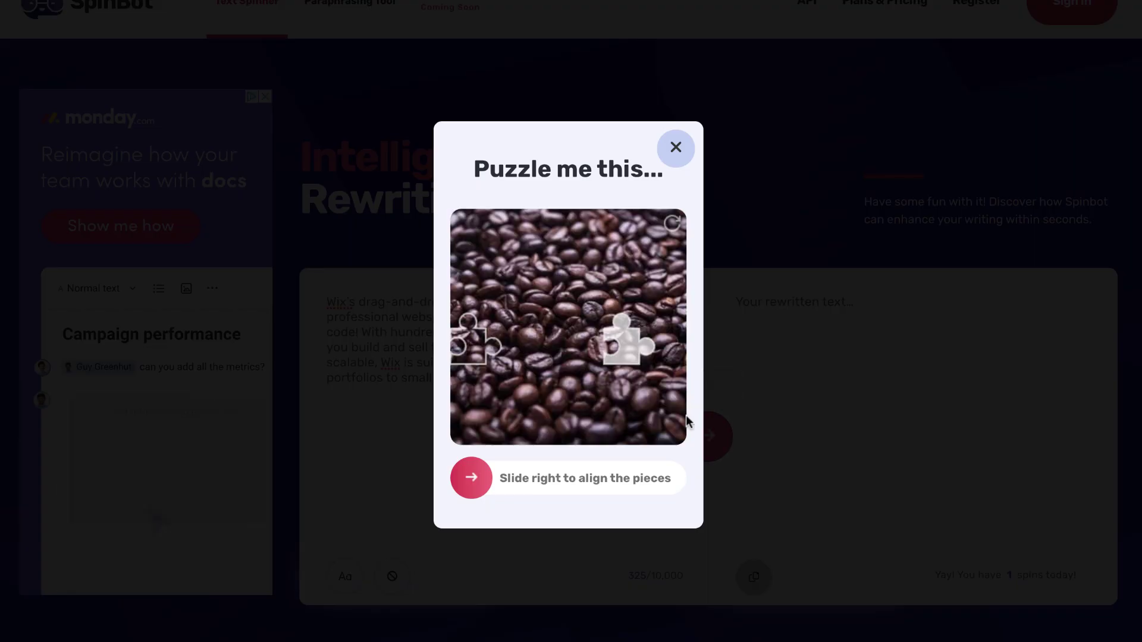
drag(473, 479, 642, 497)
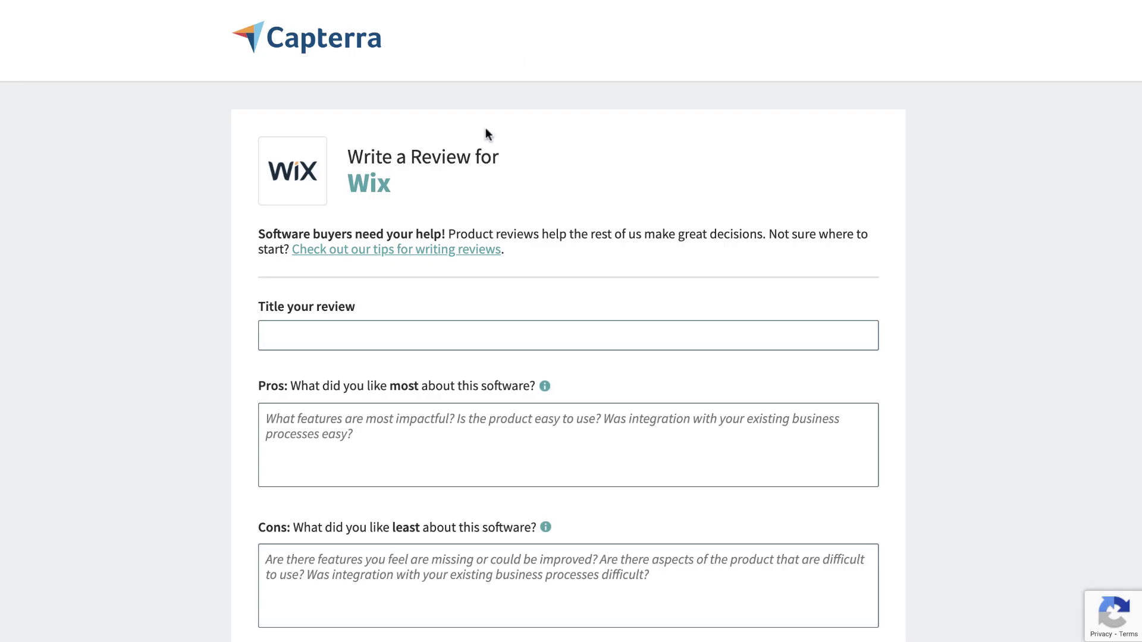
Compare the Capterra form's title, pros and cons questions with the pros and cons in the websitebuilderexpert.com article.
scroll(482, 134, down, 4)
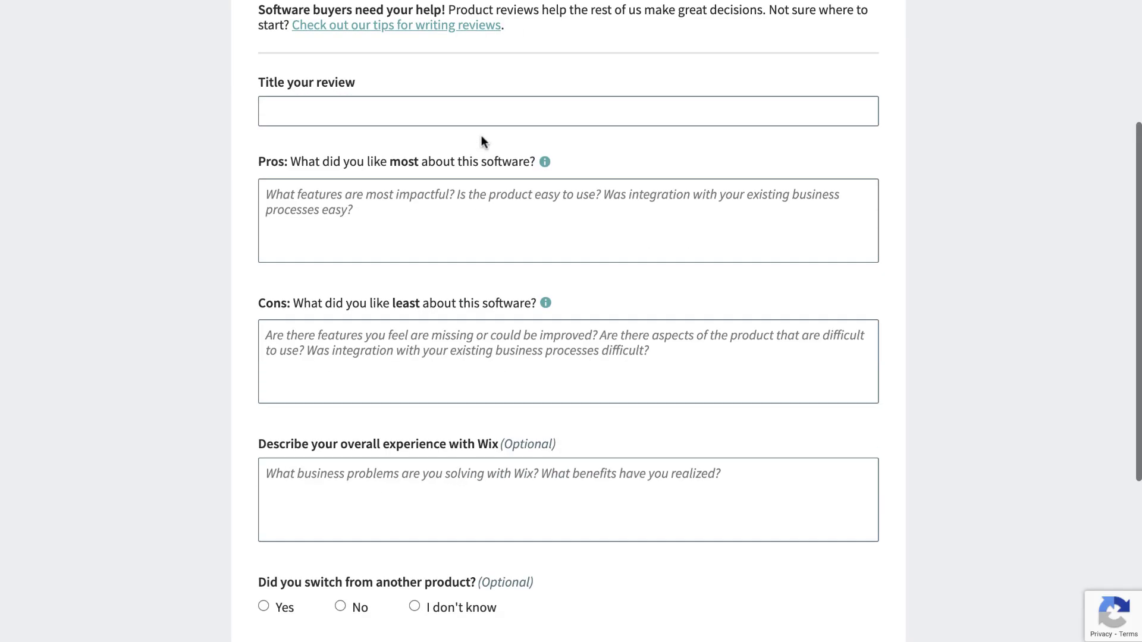
scroll(524, 113, up, 1)
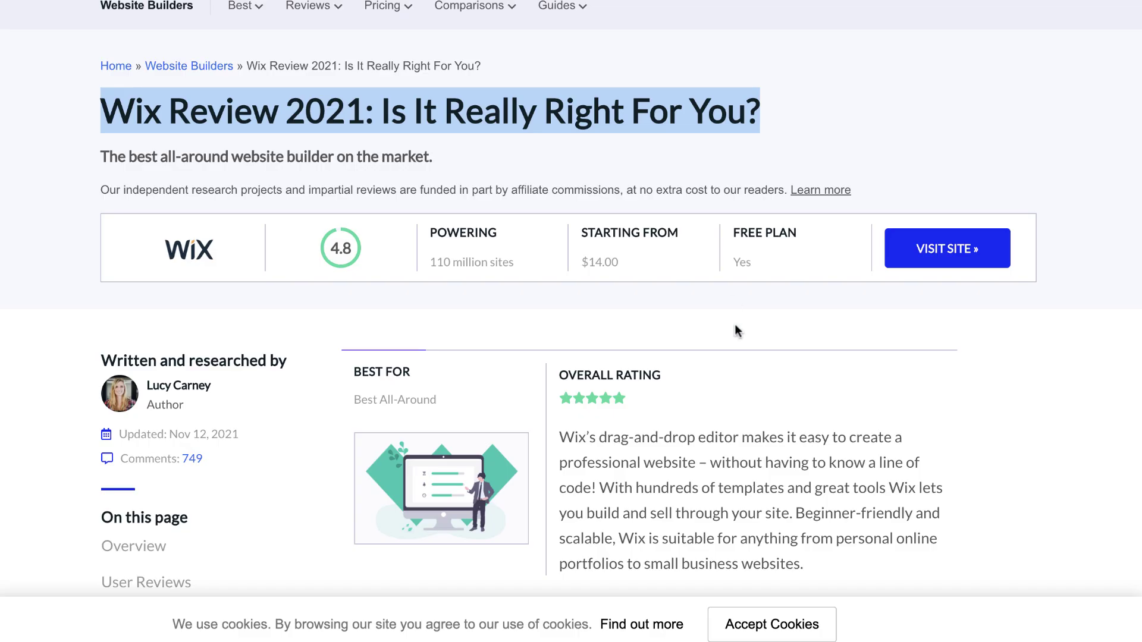
scroll(738, 331, down, 6)
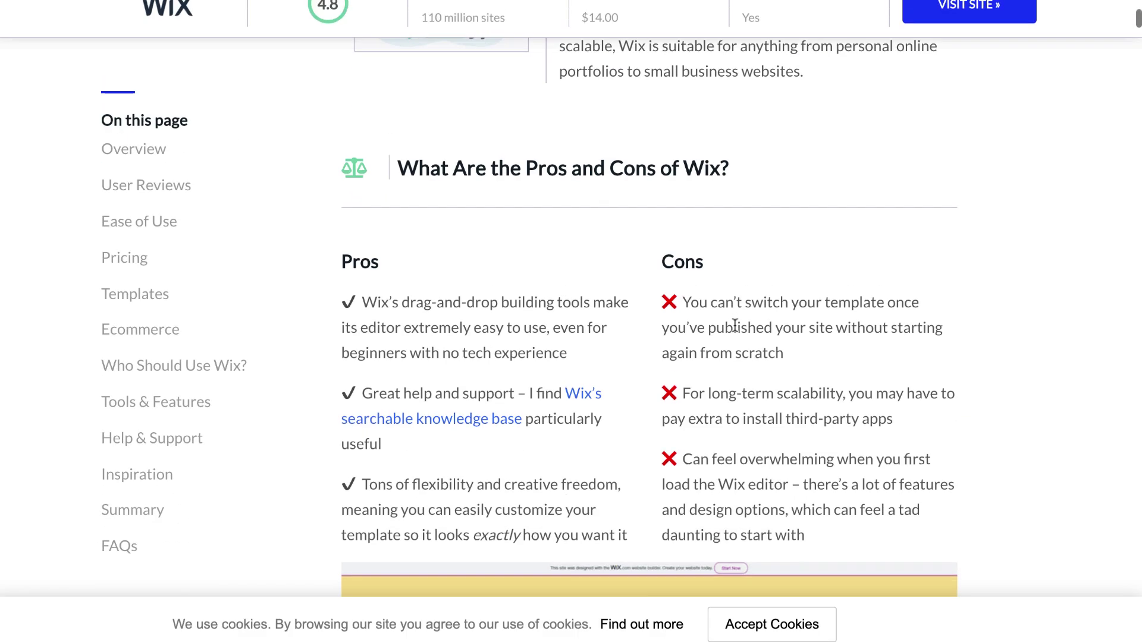
scroll(786, 355, up, 5)
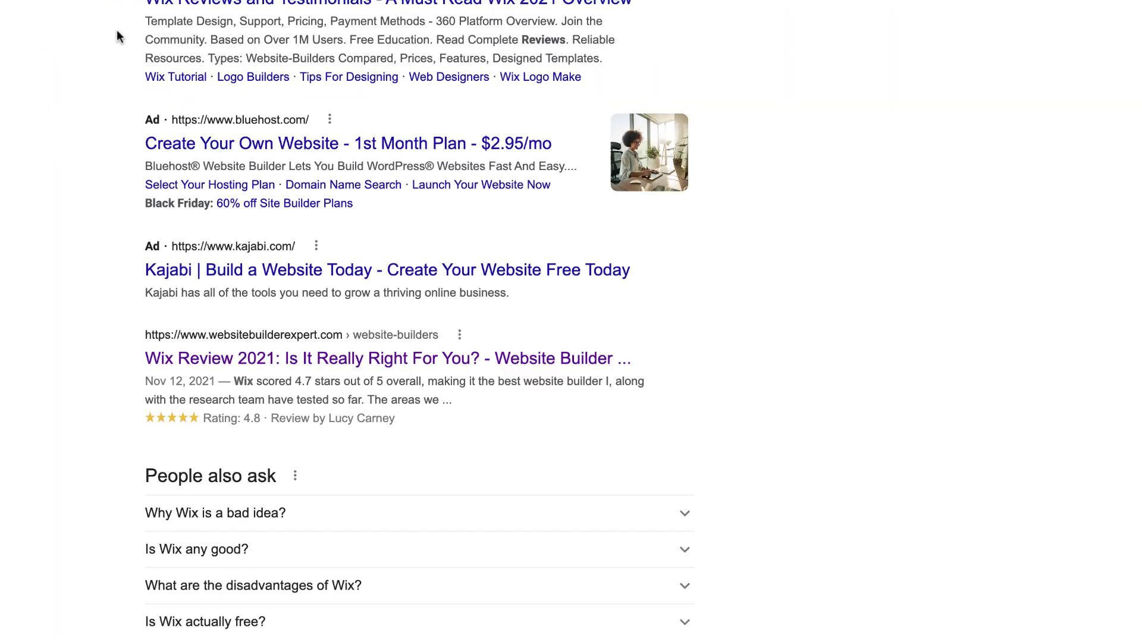
Open the "Wix.com Review – The Flexible Website Builder" article from tooltester.com in the "wix reviews" search results.
scroll(253, 256, down, 7)
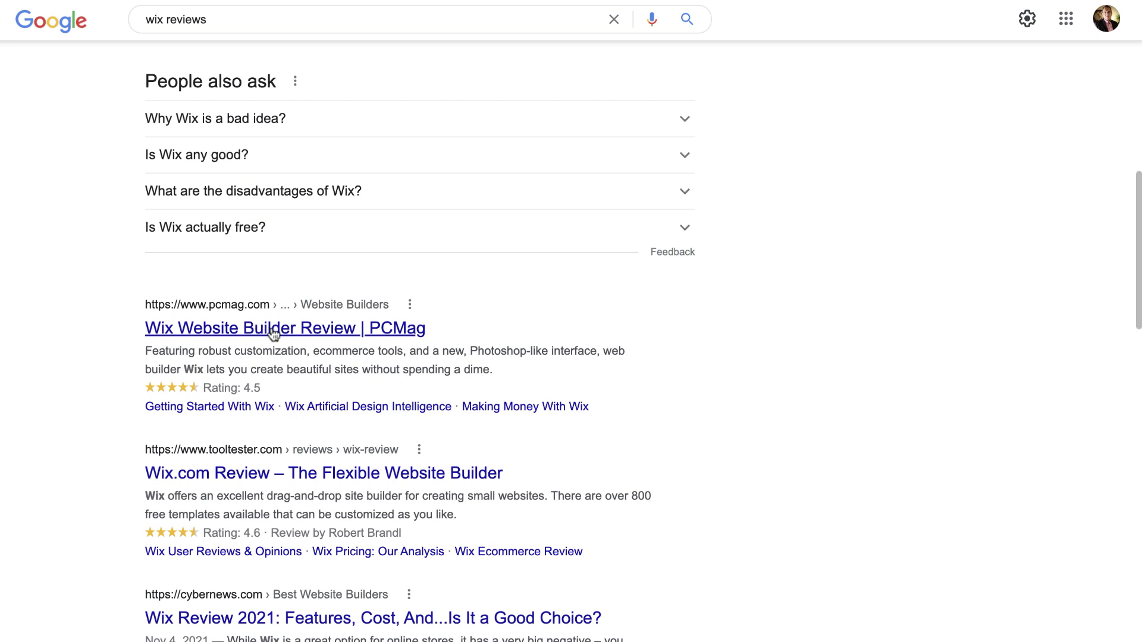
scroll(274, 333, down, 2)
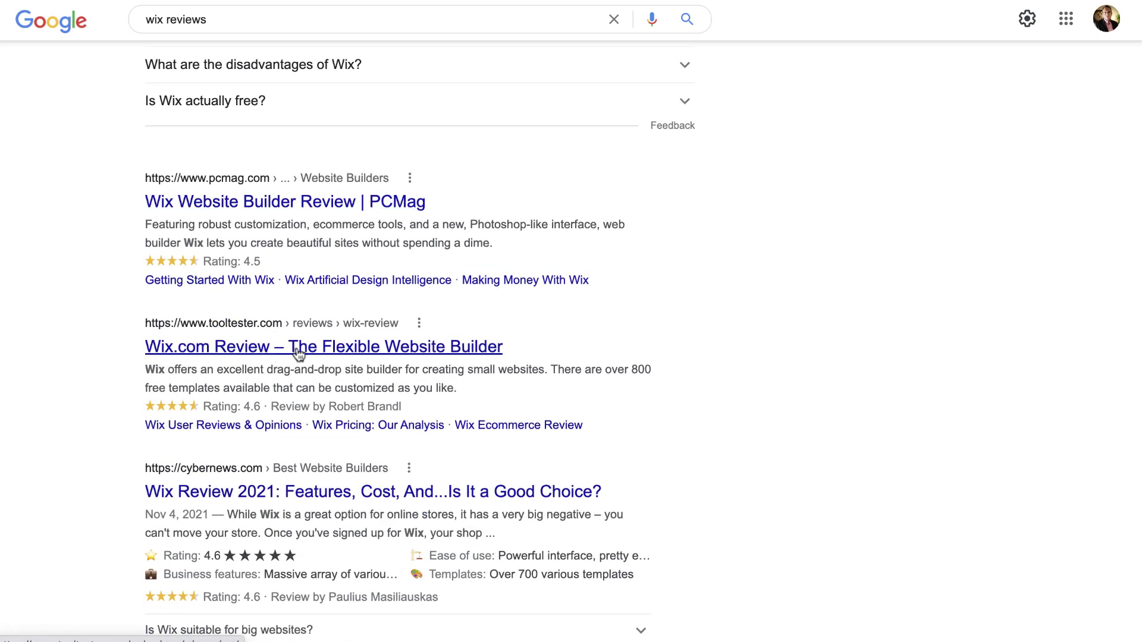
click(330, 351)
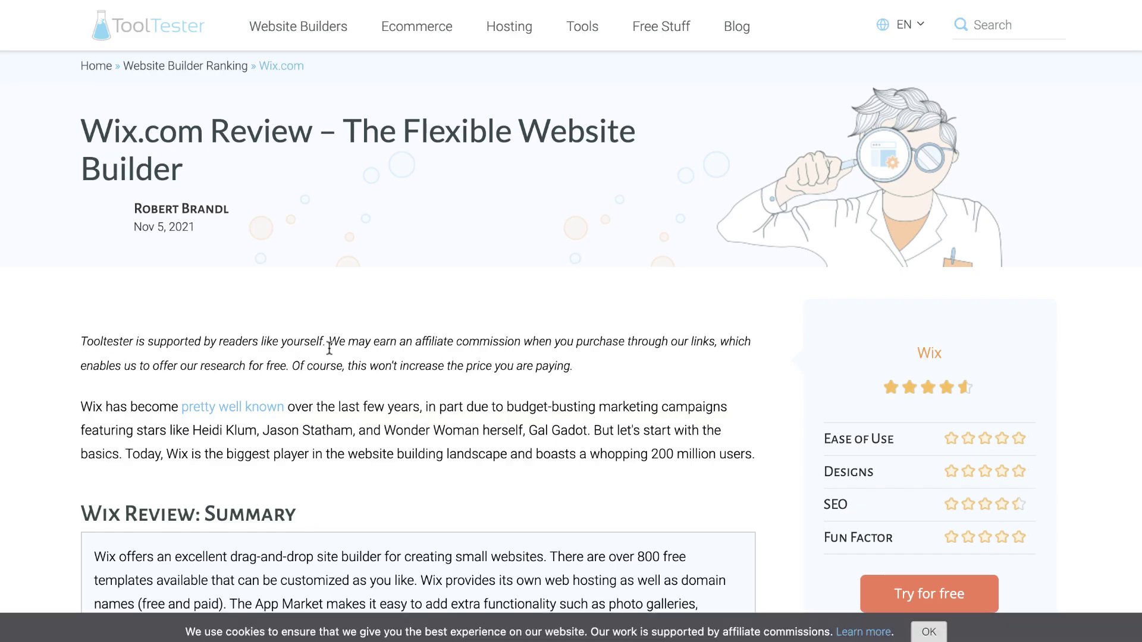
Look through the Tooltester article's summary and "Who Should Use Wix?" section, and return to the end of the Capterra review form.
scroll(472, 327, down, 4)
scroll(472, 328, down, 10)
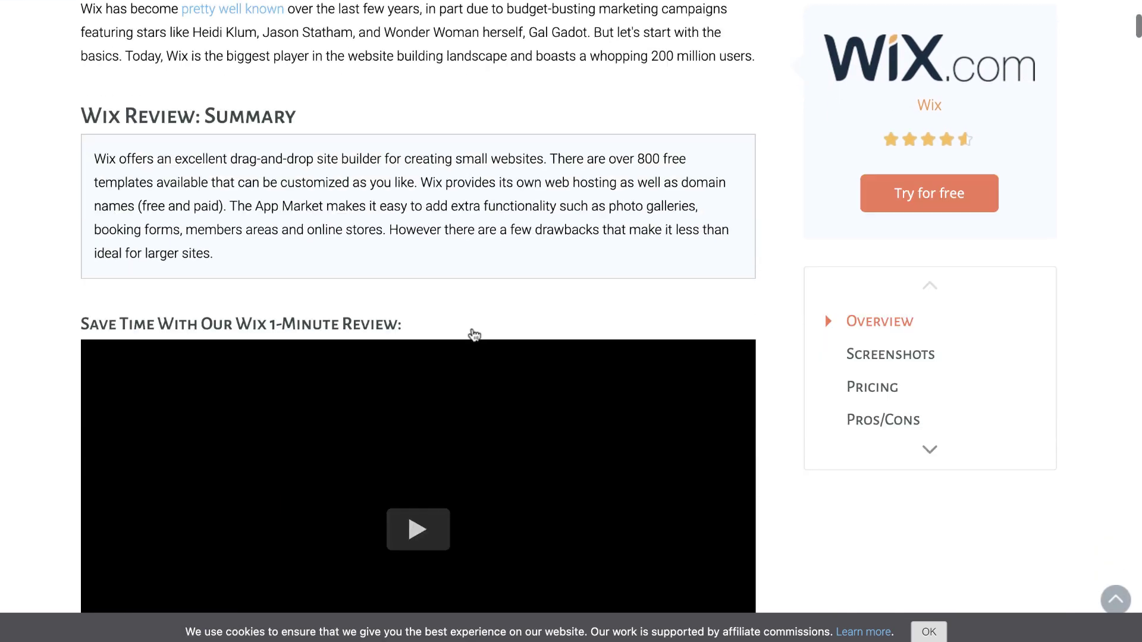
scroll(474, 335, down, 15)
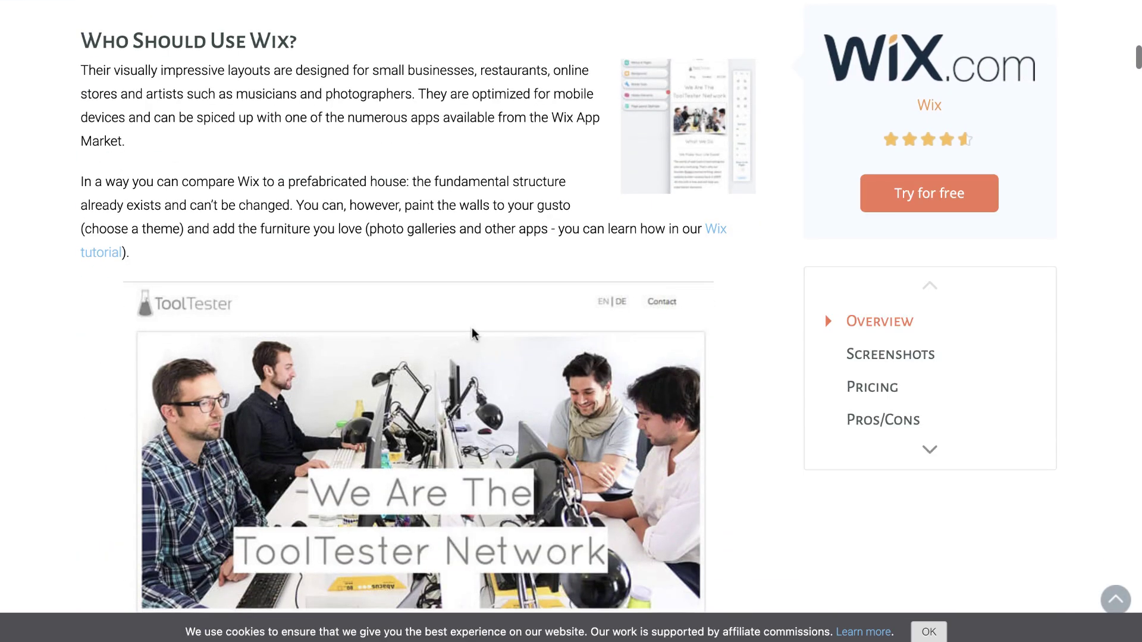
scroll(474, 334, up, 2)
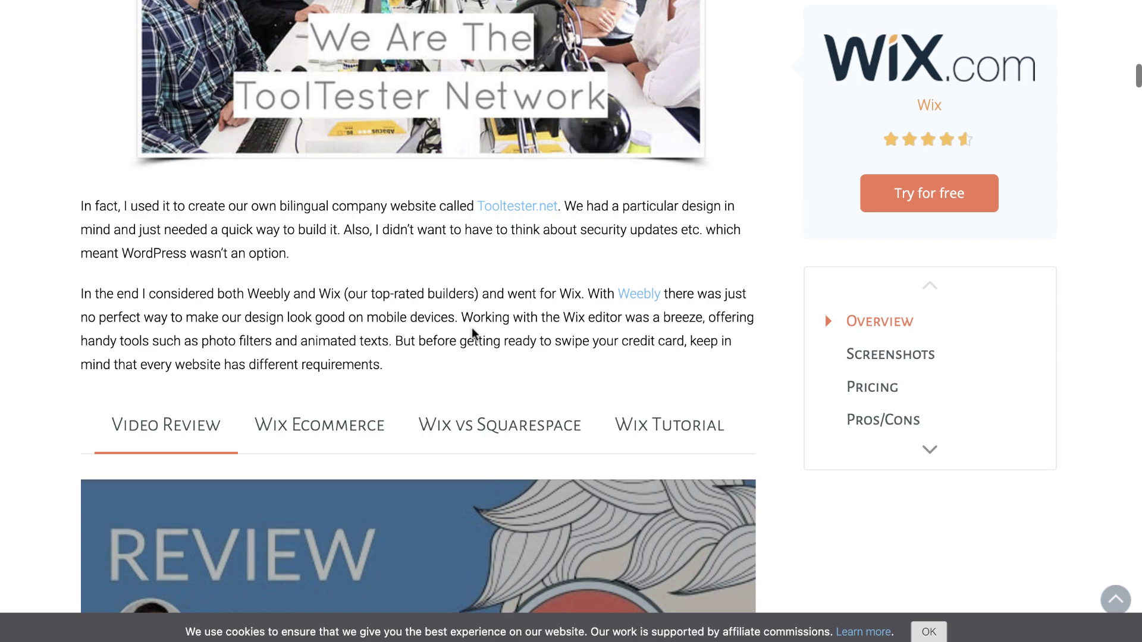
scroll(474, 334, down, 13)
scroll(474, 334, up, 20)
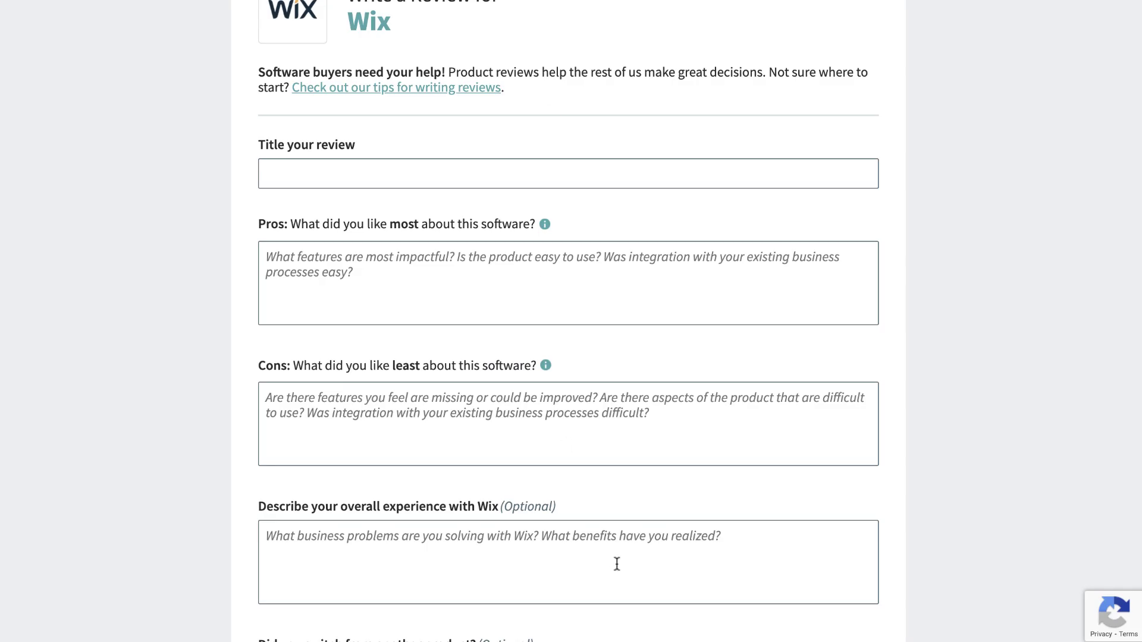
scroll(617, 568, down, 6)
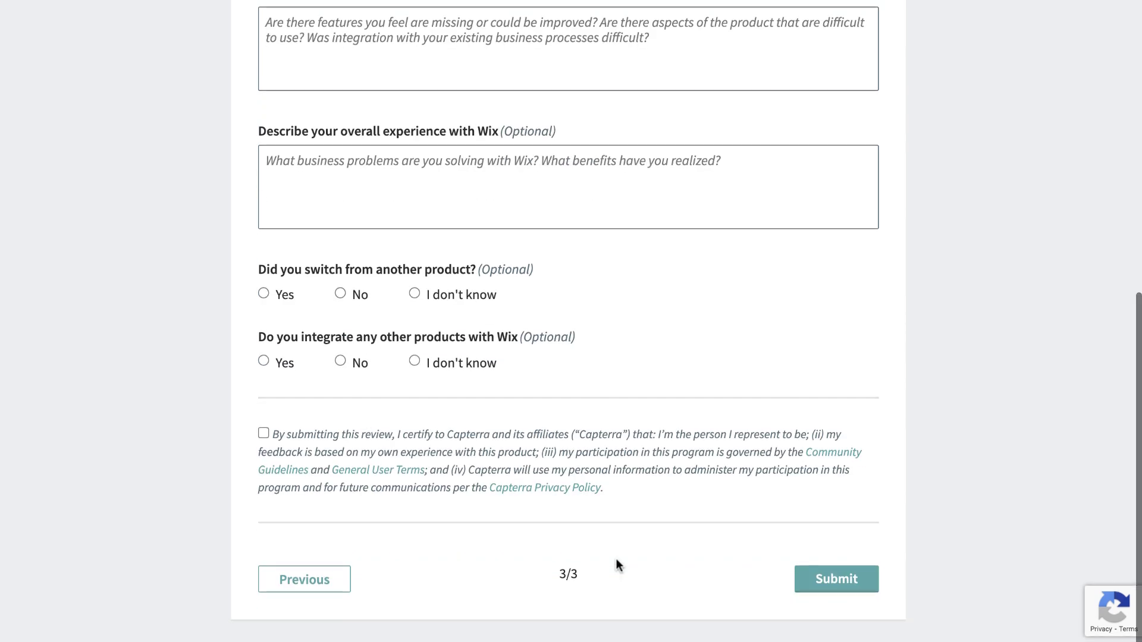